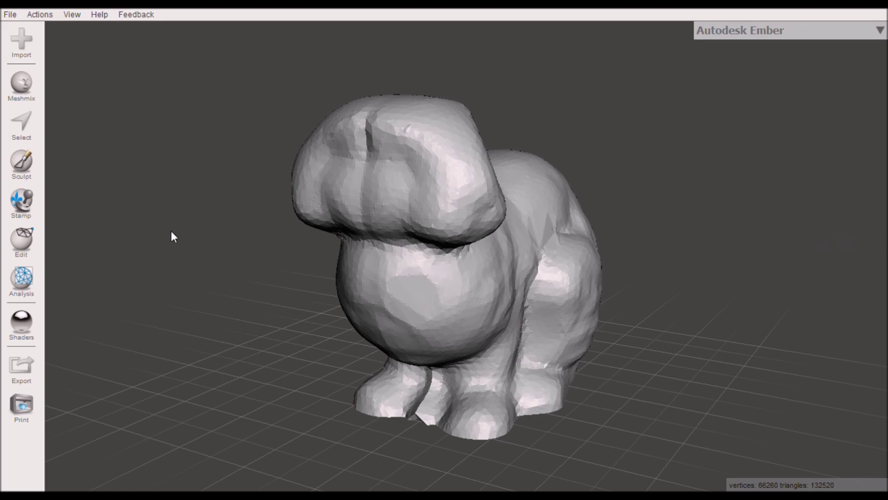
Orbit around the bunny to a side view and bring up the Edit actions flyout
right_drag(72, 239, 119, 258)
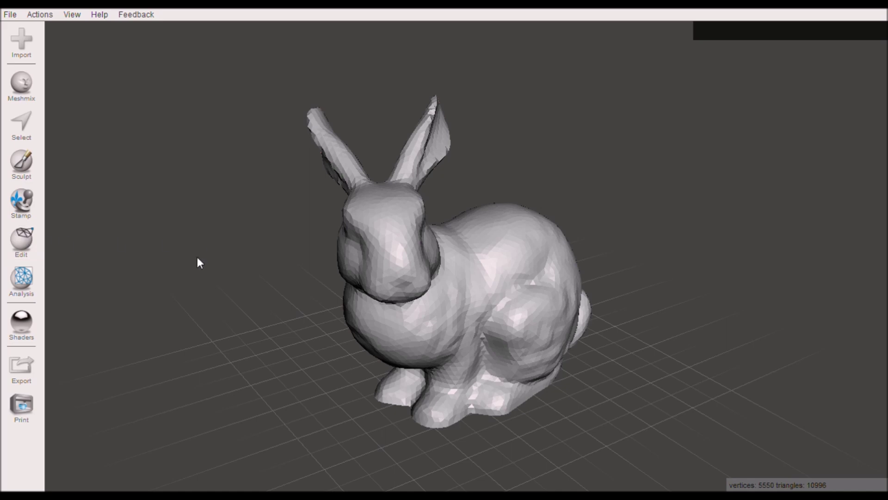
right_drag(199, 262, 113, 181)
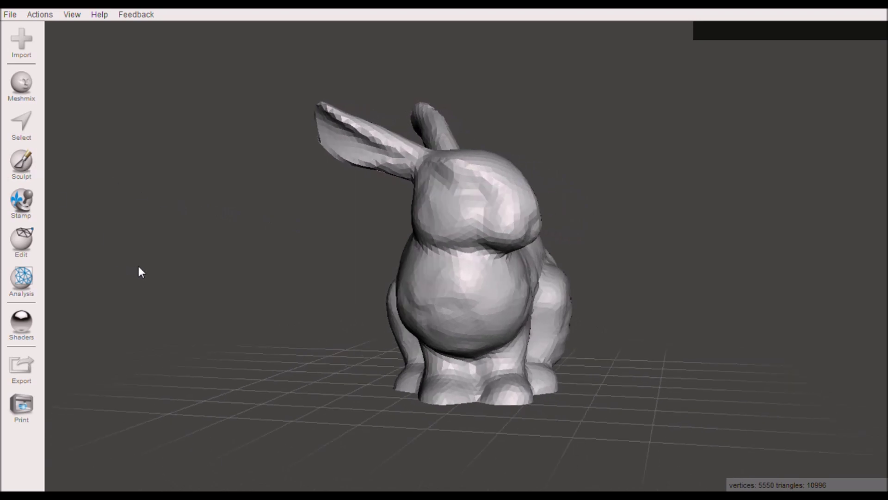
right_drag(138, 267, 116, 271)
click(22, 242)
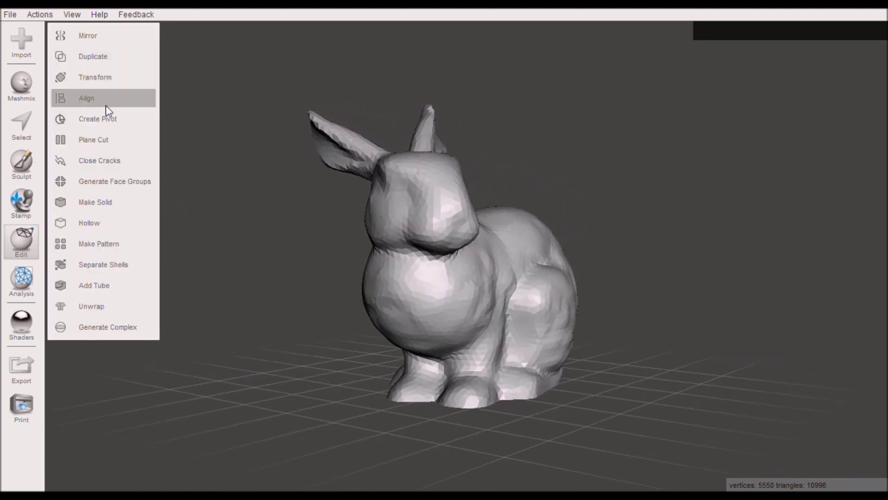
Start Mirror, rotate the mirror plane upright and slide it left across the bunny
click(115, 38)
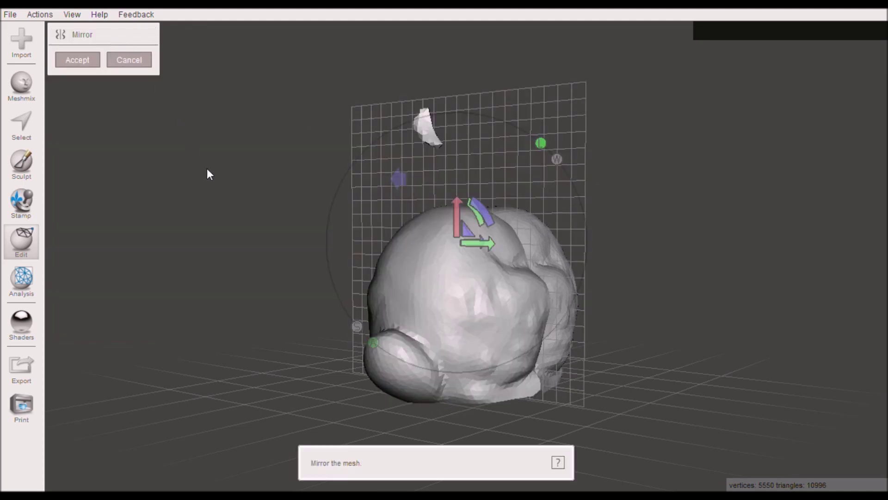
right_drag(180, 204, 475, 152)
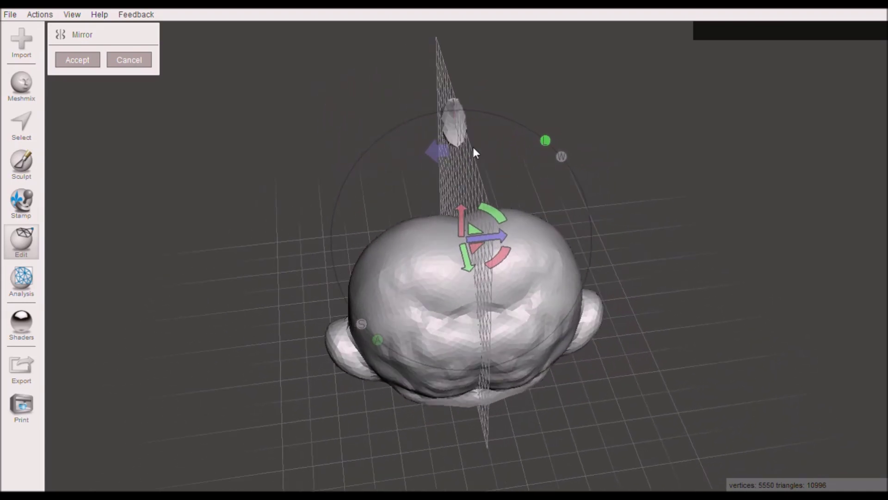
right_drag(459, 221, 532, 252)
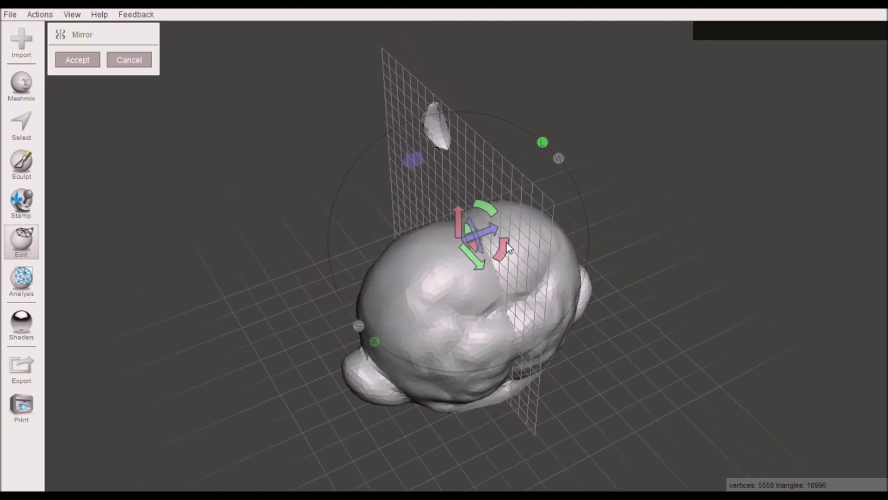
drag(506, 243, 458, 311)
right_drag(458, 311, 541, 355)
drag(503, 250, 532, 251)
right_drag(591, 309, 504, 308)
drag(528, 262, 324, 235)
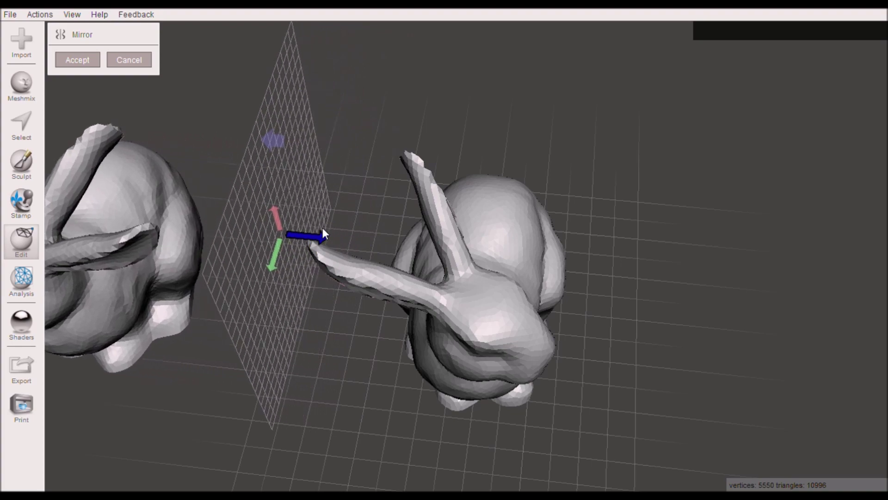
Centre the mirror plane through the bunny's middle and accept the mirror
right_drag(259, 276, 409, 248)
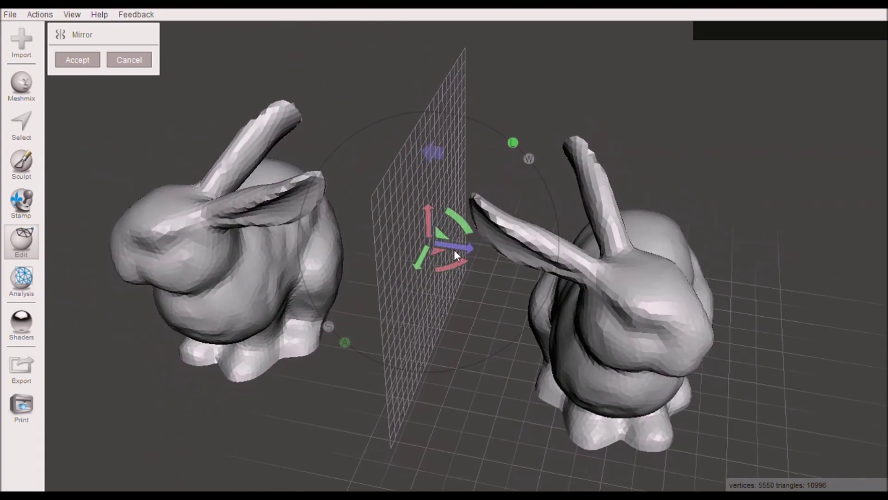
drag(468, 247, 613, 331)
right_drag(613, 331, 558, 276)
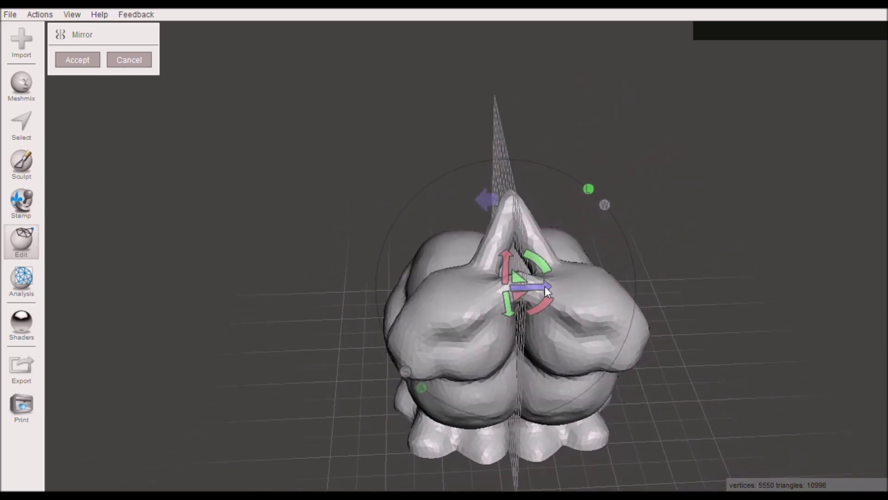
drag(545, 287, 586, 290)
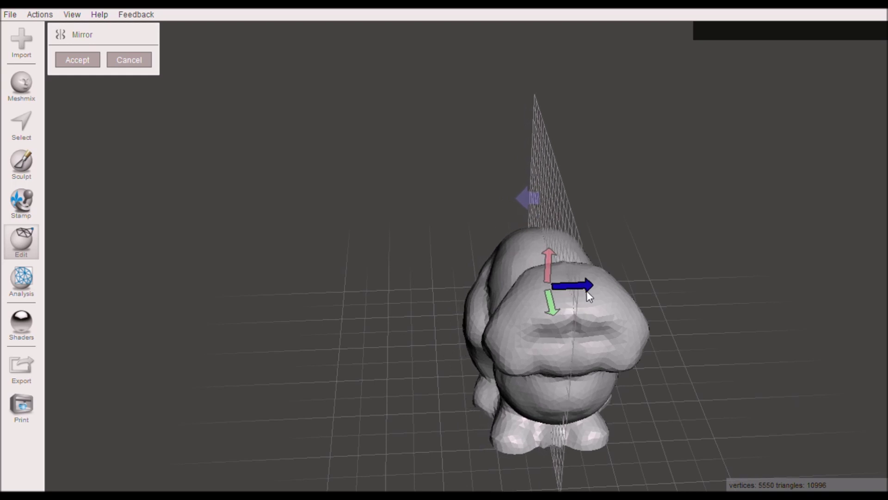
drag(587, 290, 589, 290)
right_drag(595, 290, 437, 264)
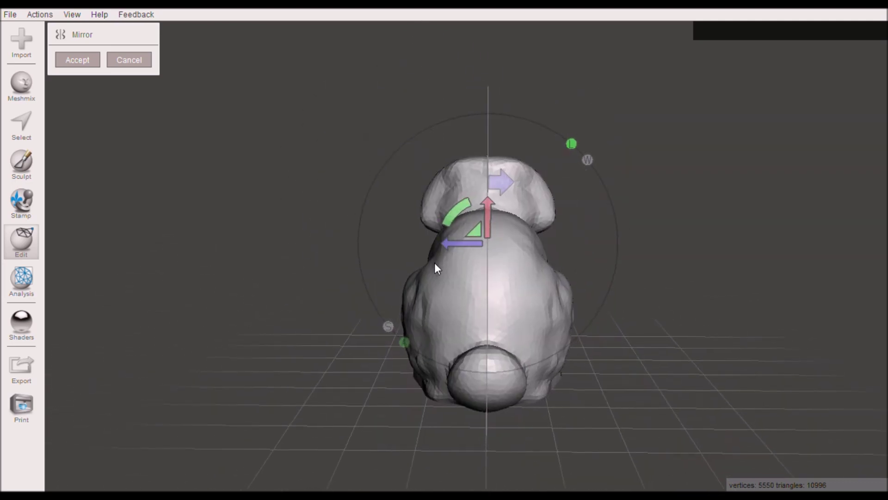
click(70, 62)
Duplicate the mirrored bunny with Edit > Duplicate
right_drag(234, 142, 500, 309)
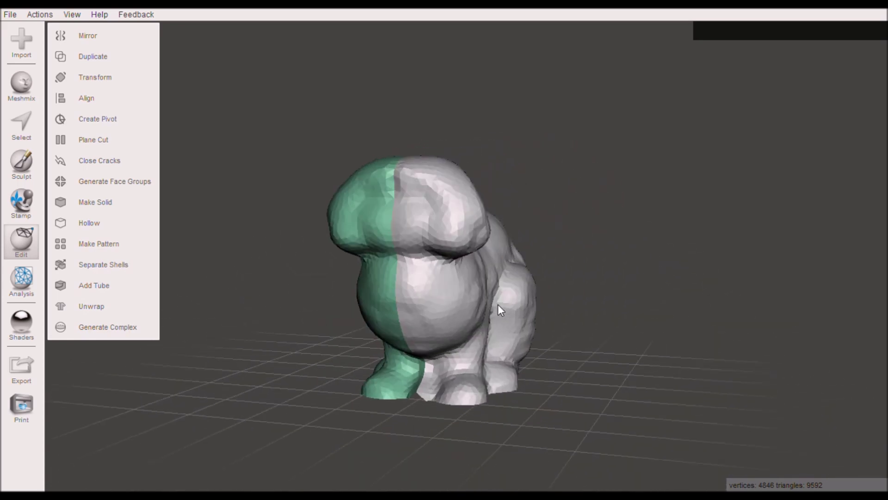
right_drag(395, 273, 210, 141)
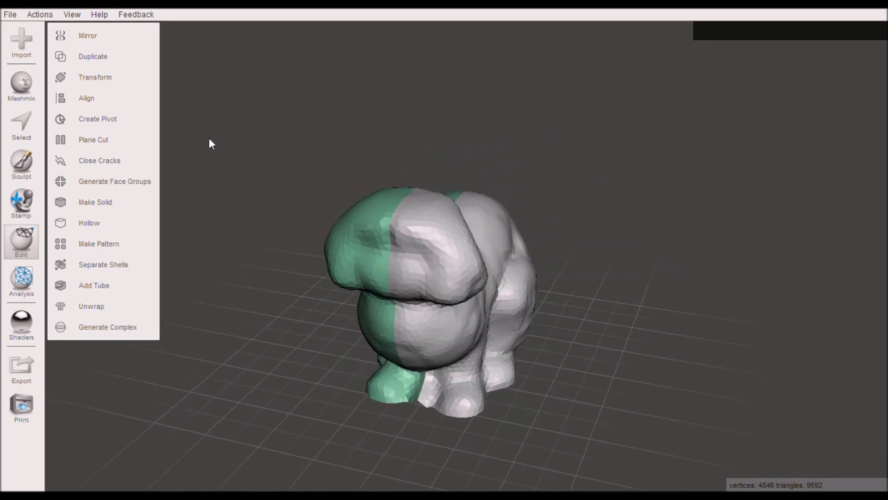
click(107, 58)
Move the Object Browser to the right edge and select bunnyr.obj (copy)
drag(379, 260, 671, 236)
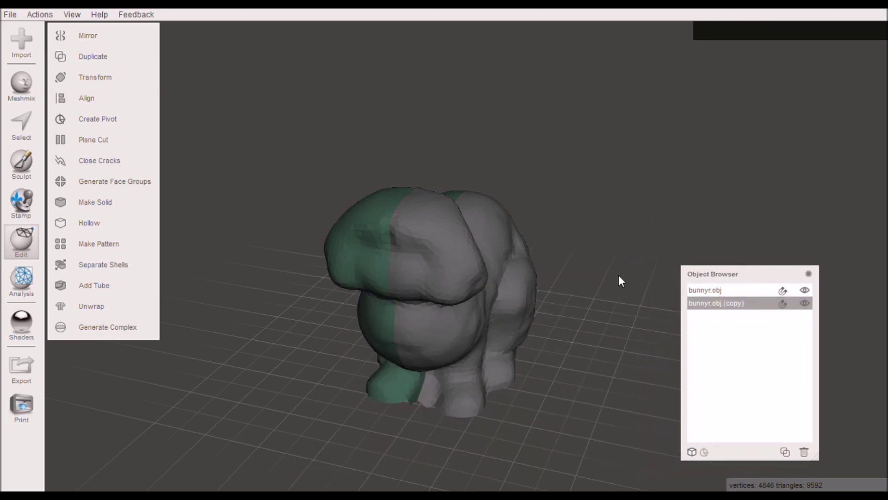
drag(713, 274, 778, 291)
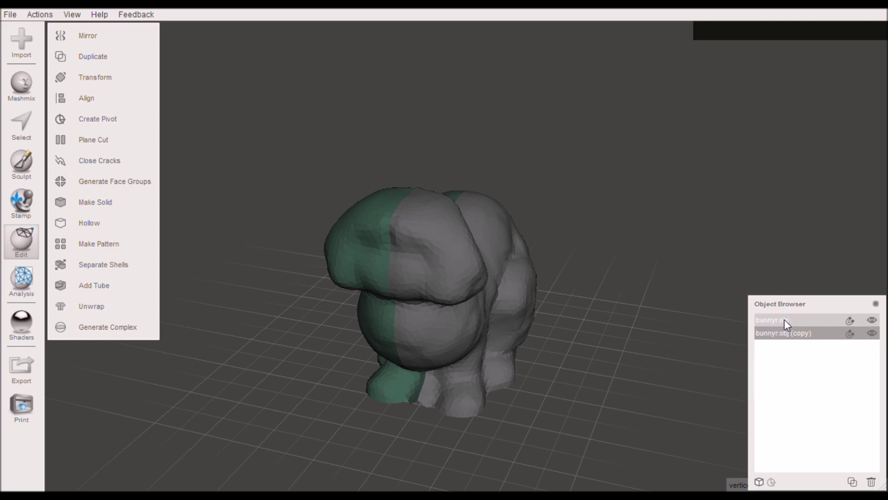
right_drag(531, 266, 666, 305)
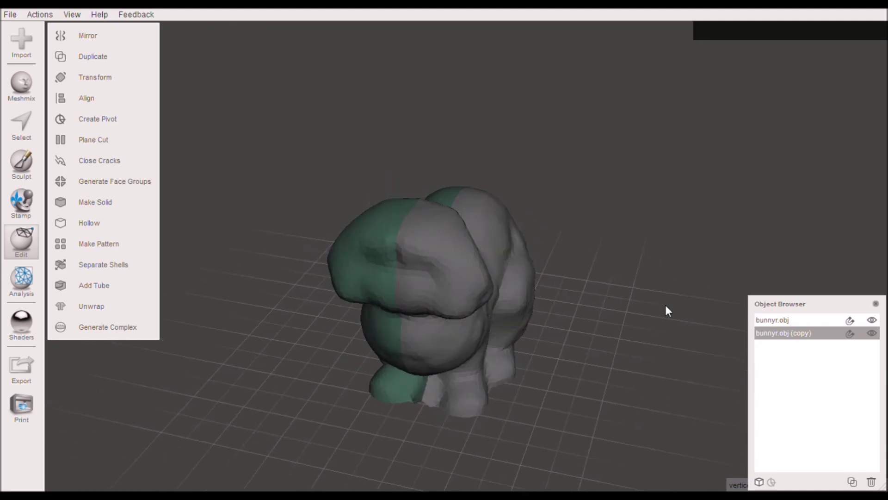
click(779, 321)
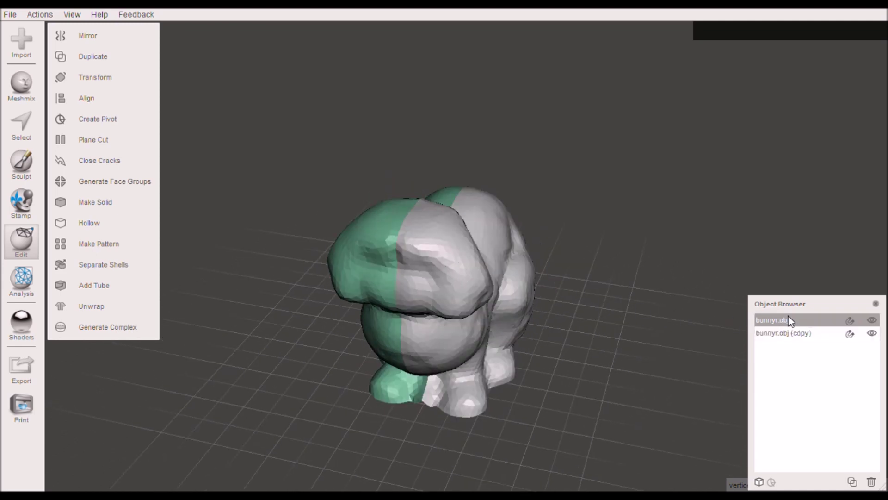
click(801, 335)
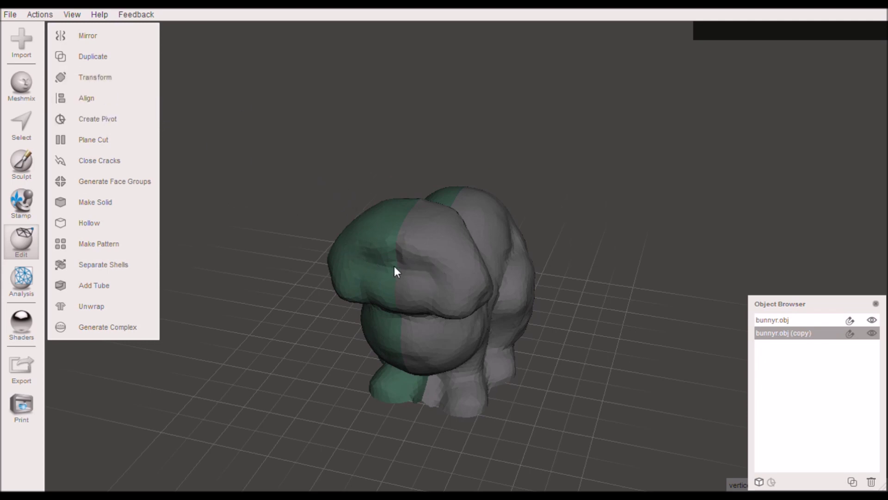
Slide the bunny copy out beside the original, accept, and reselect bunnyr.obj (copy)
click(107, 82)
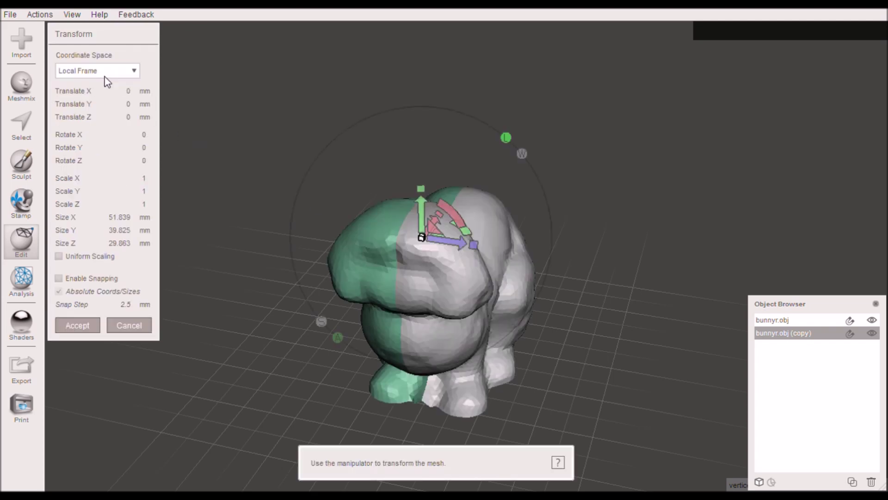
drag(448, 246, 603, 307)
right_drag(603, 306, 730, 343)
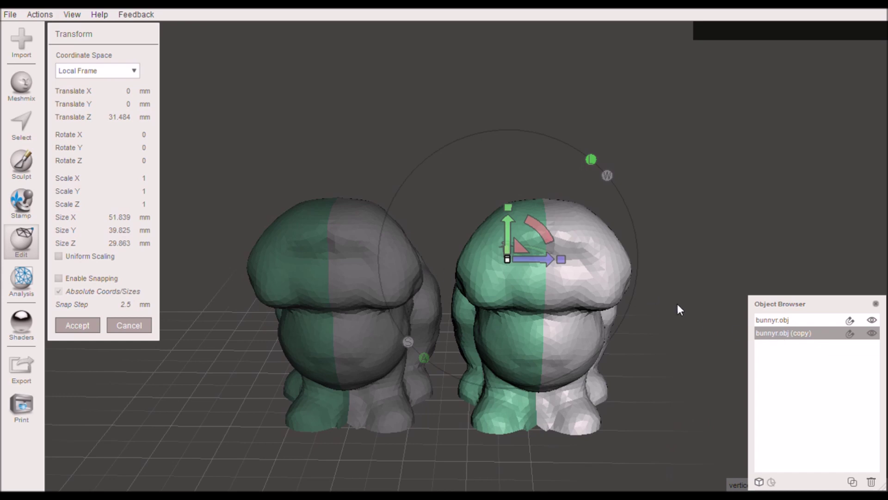
click(780, 321)
click(778, 333)
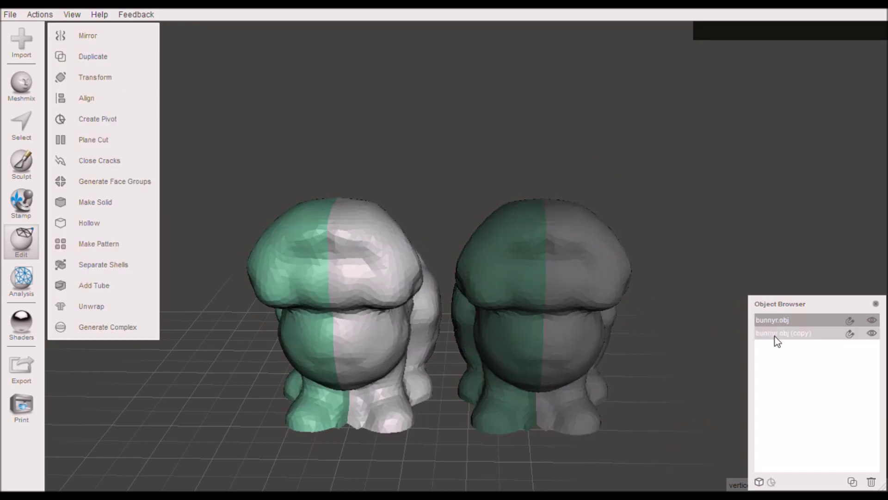
click(773, 322)
click(776, 333)
click(775, 320)
click(775, 333)
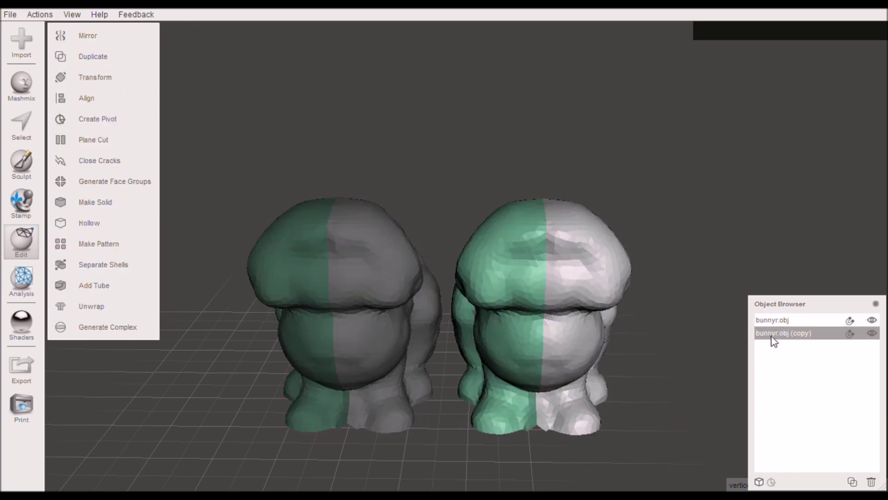
click(774, 321)
click(773, 333)
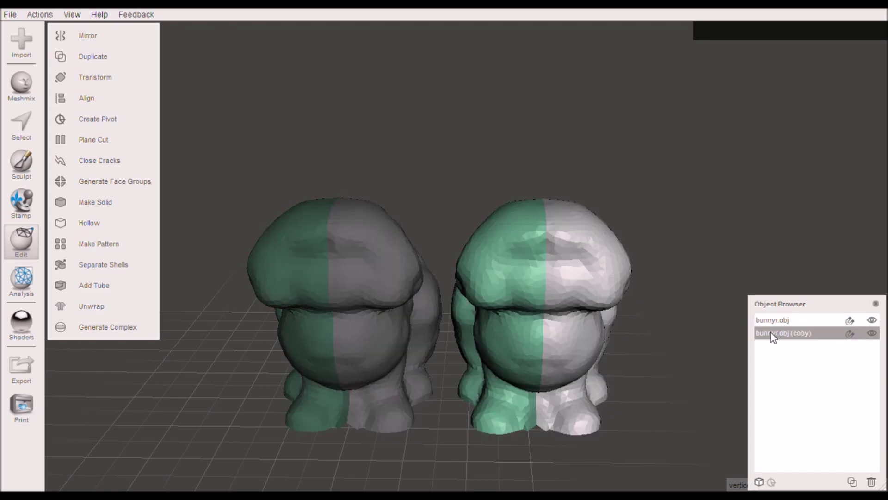
Rotate the bunny copy and move it toward the viewer with the Transform gizmo
click(129, 75)
right_drag(499, 215, 562, 230)
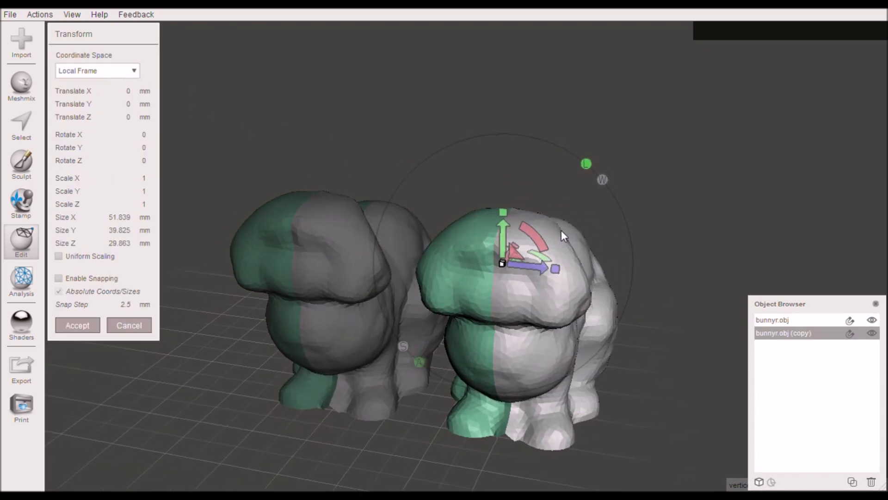
right_drag(476, 290, 451, 322)
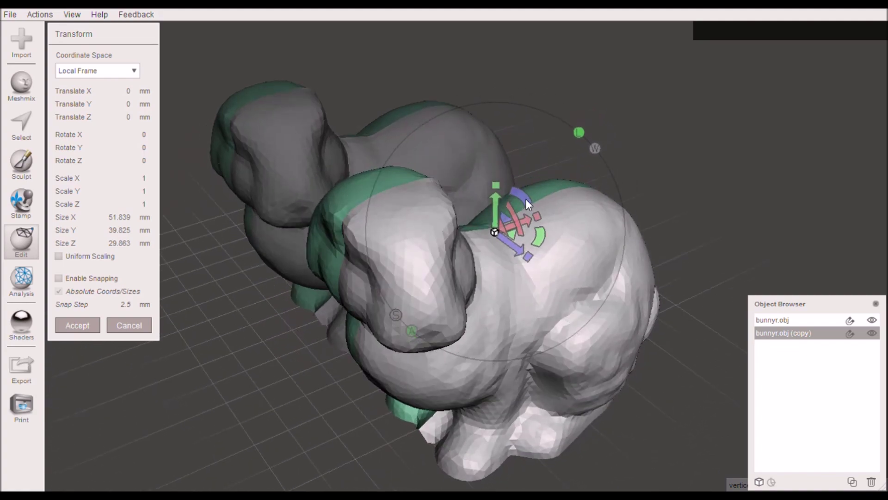
drag(526, 199, 500, 190)
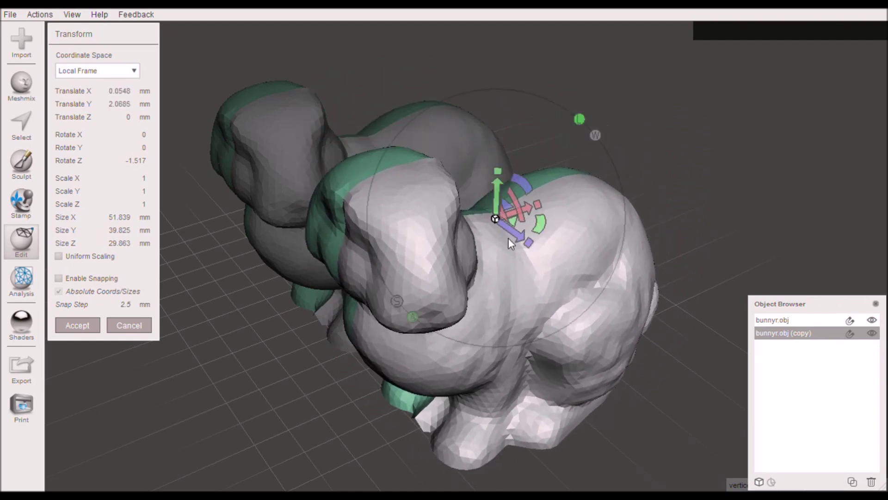
drag(509, 238, 507, 279)
right_drag(506, 280, 532, 284)
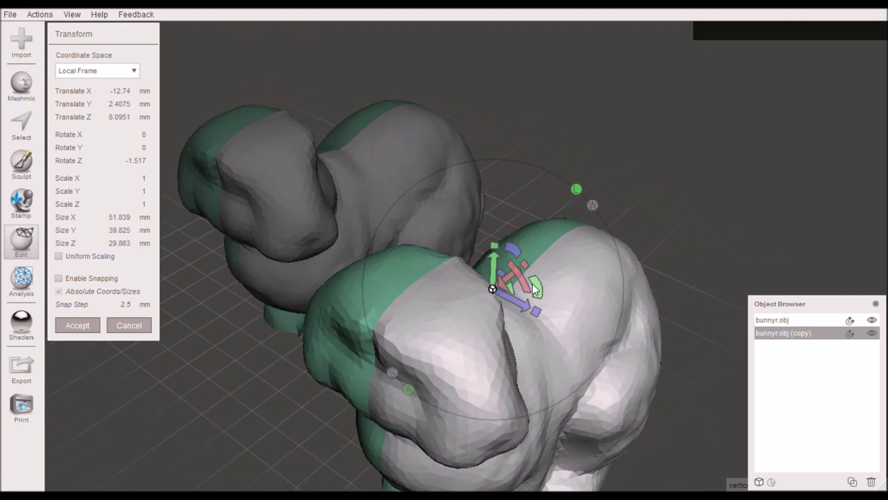
drag(533, 281, 546, 306)
right_drag(546, 307, 568, 271)
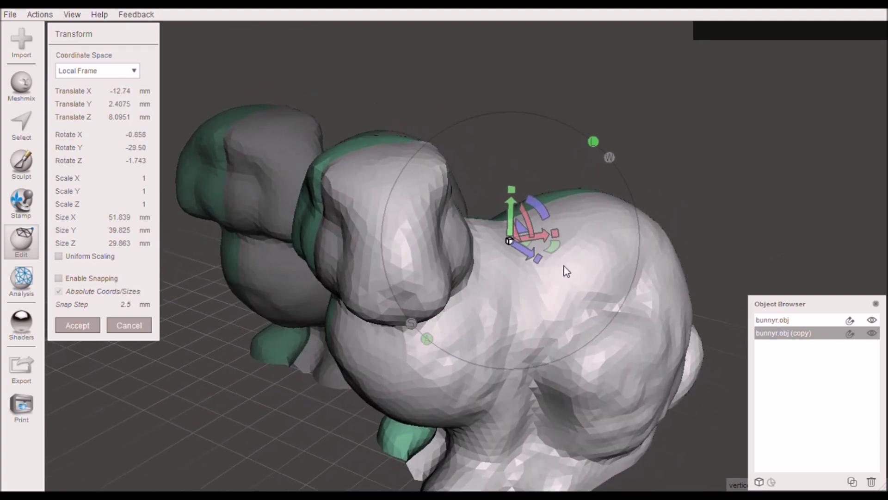
Scale the copy down to about 16.7 × 11.2 × 7.9 mm and accept
drag(557, 234, 483, 236)
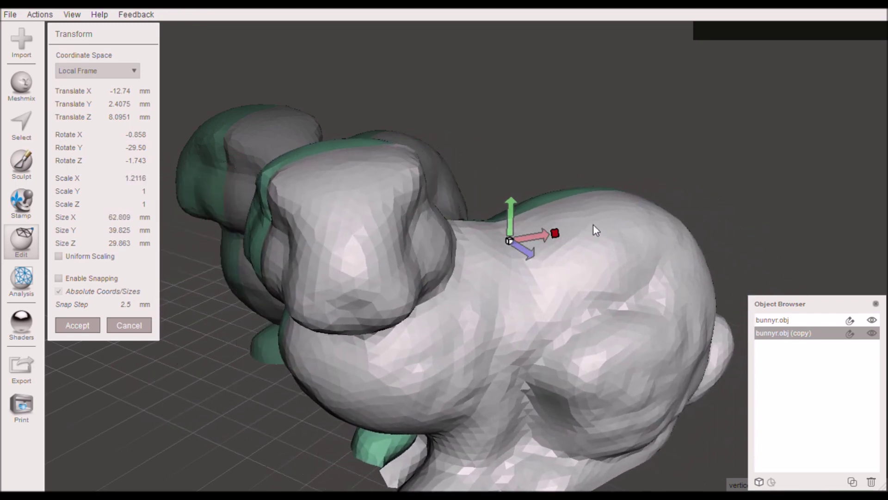
mouse_move(512, 189)
mouse_down()
mouse_move(511, 84)
mouse_move(512, 186)
mouse_up()
right_drag(513, 186, 509, 263)
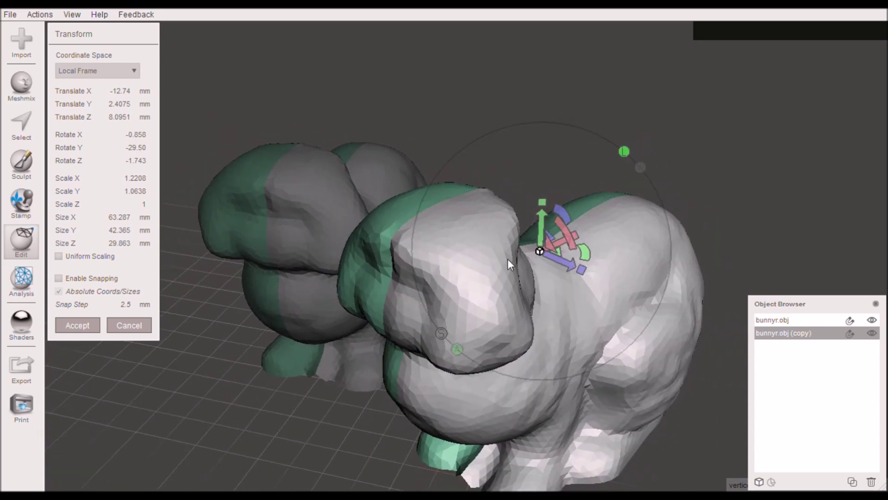
middle_drag(507, 259, 454, 240)
drag(454, 235, 338, 360)
right_drag(425, 362, 342, 341)
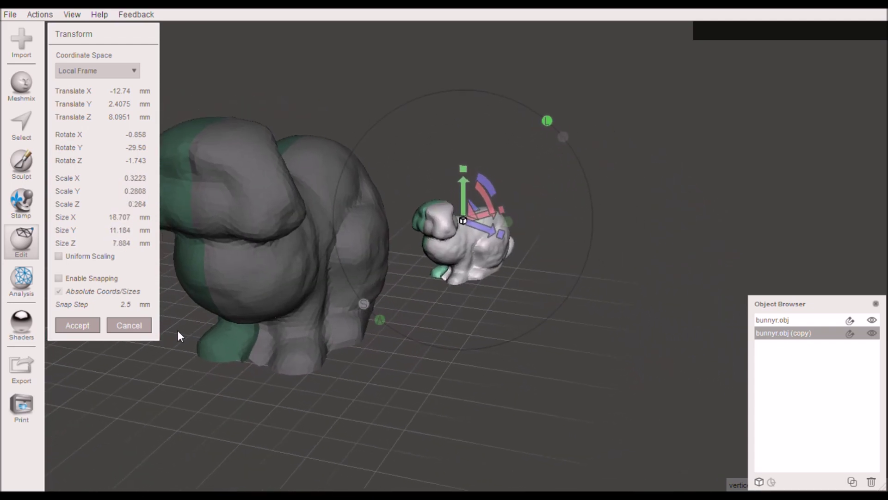
click(74, 325)
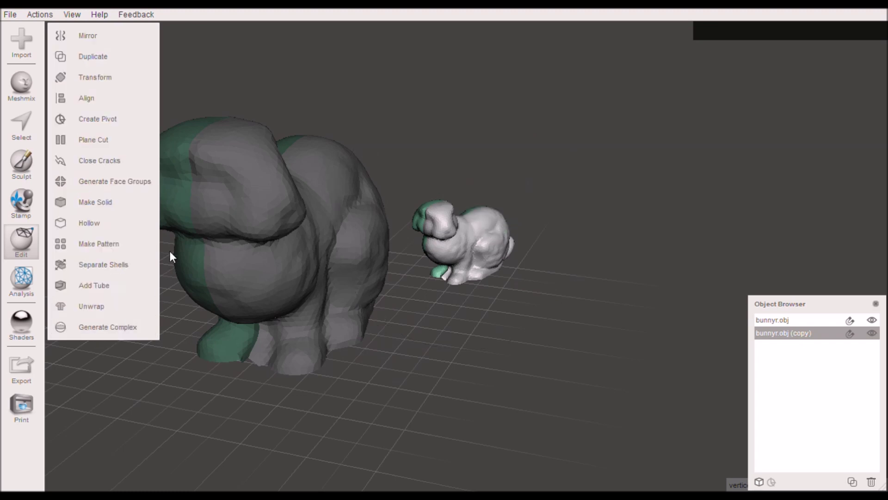
Transform the bunny copy again, bringing it forward and turning it about its vertical axis
click(128, 78)
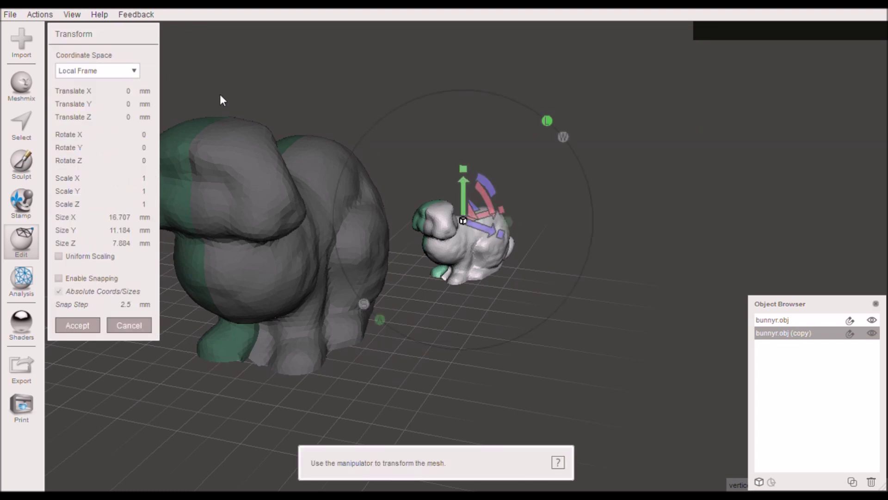
right_drag(236, 113, 273, 132)
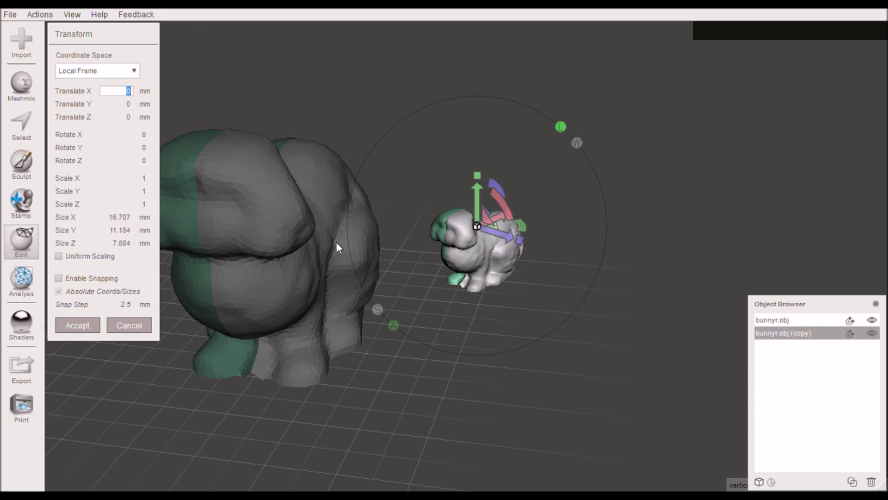
right_drag(336, 247, 391, 225)
drag(498, 240, 232, 190)
right_drag(232, 190, 480, 107)
drag(478, 104, 336, 83)
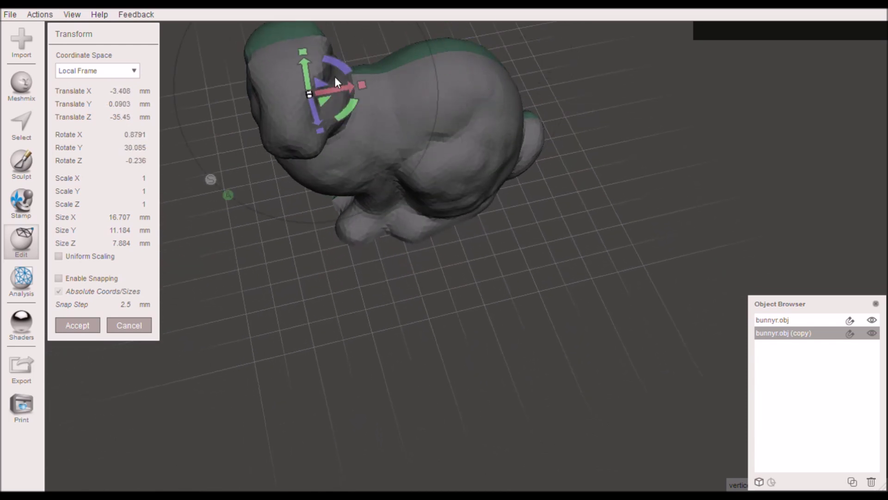
Lift the copy onto the original bunny's head and accept its position
right_drag(309, 80, 356, 214)
scroll(279, 201, up, 3)
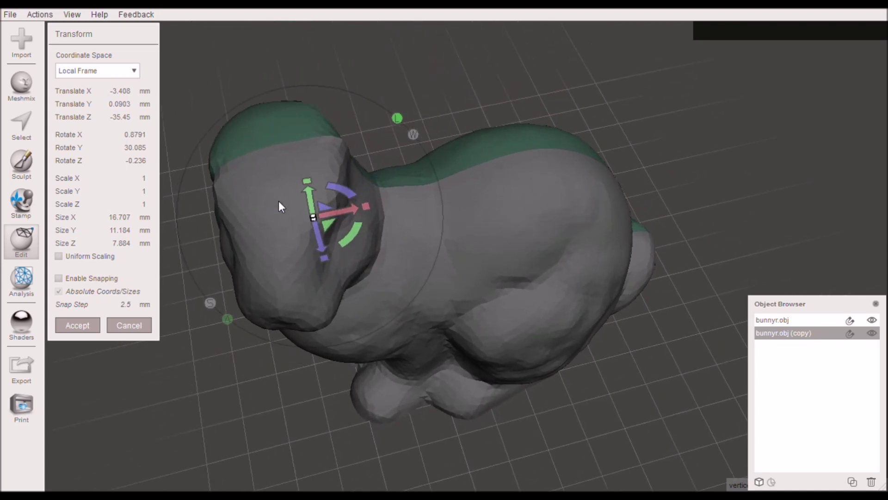
middle_drag(278, 201, 401, 219)
drag(419, 222, 410, 83)
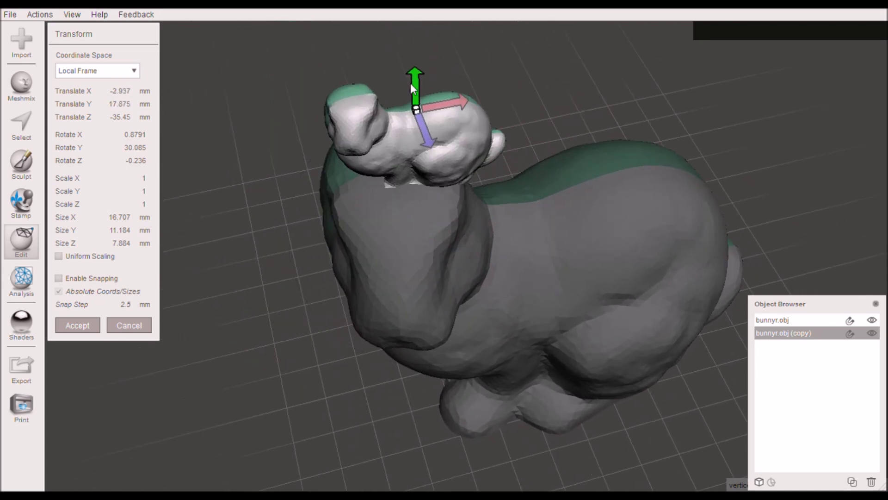
right_drag(410, 82, 443, 103)
mouse_move(454, 98)
mouse_down()
mouse_move(427, 100)
mouse_move(436, 100)
mouse_up()
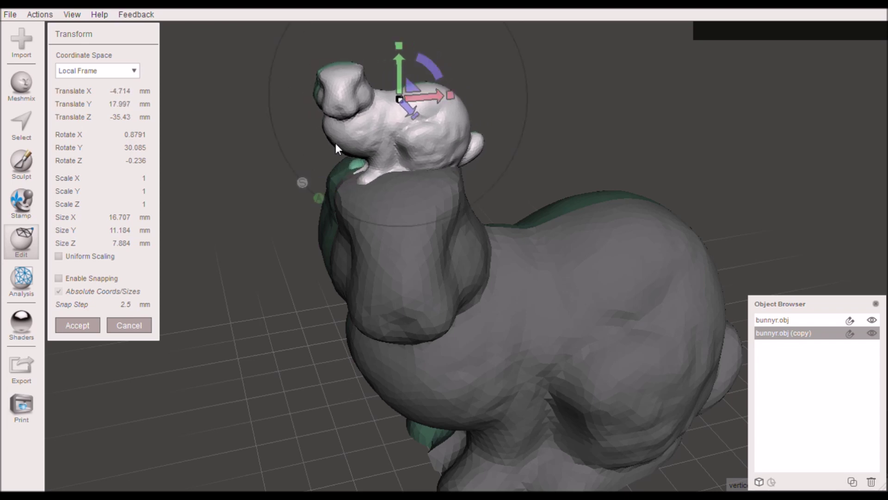
click(88, 323)
Select the original bunnyr.obj and inspect both bunnies from front and side
right_drag(240, 343, 424, 300)
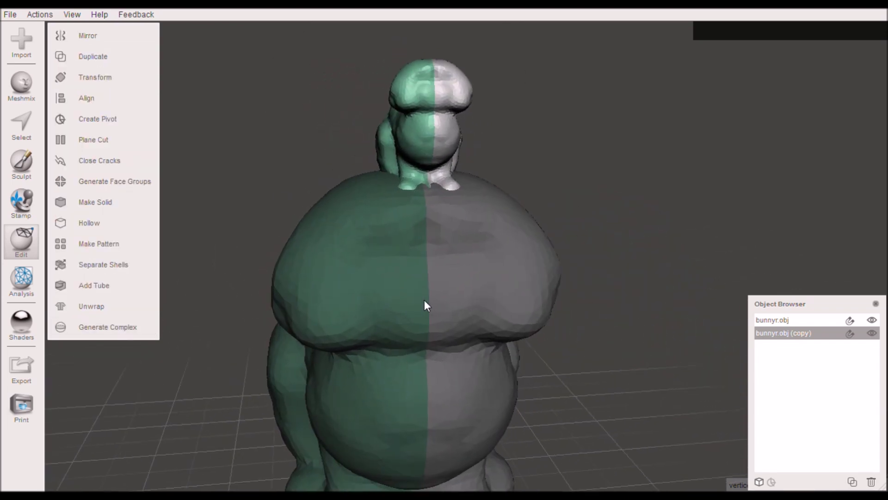
scroll(421, 301, down, 5)
right_drag(537, 318, 435, 373)
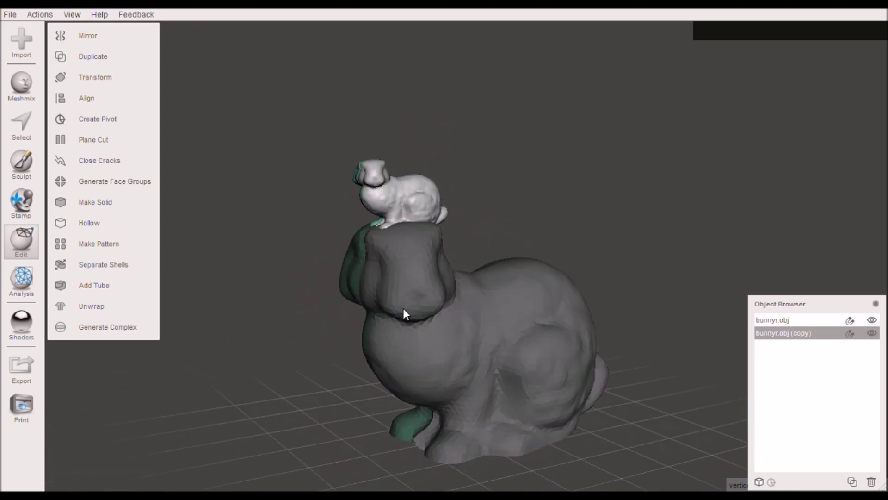
right_drag(402, 240, 503, 304)
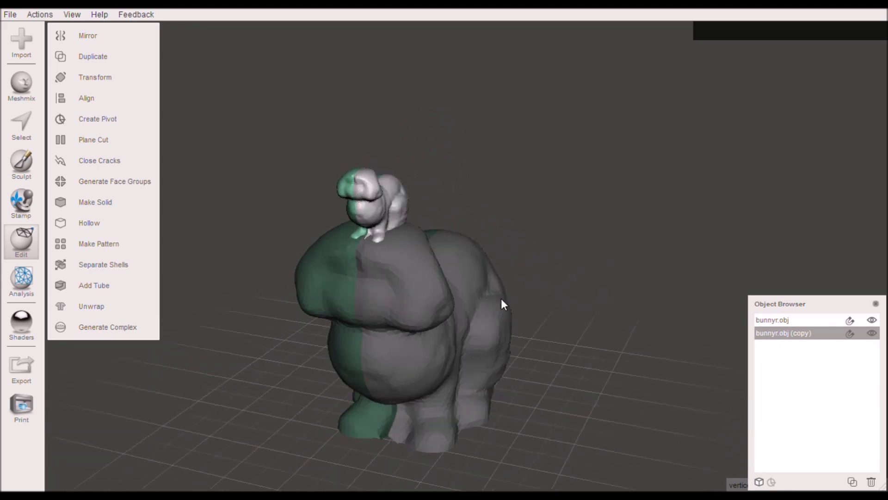
click(787, 319)
right_drag(614, 319, 462, 280)
scroll(472, 329, up, 3)
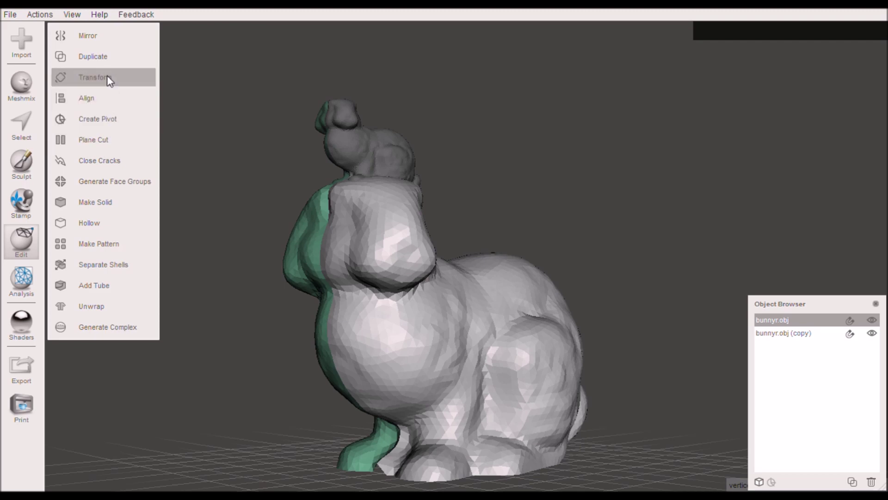
Plane-cut the bunny just above its feet using Cut (Discard Half) with Remeshed Fill
click(115, 144)
right_drag(398, 327, 443, 291)
right_drag(535, 253, 517, 253)
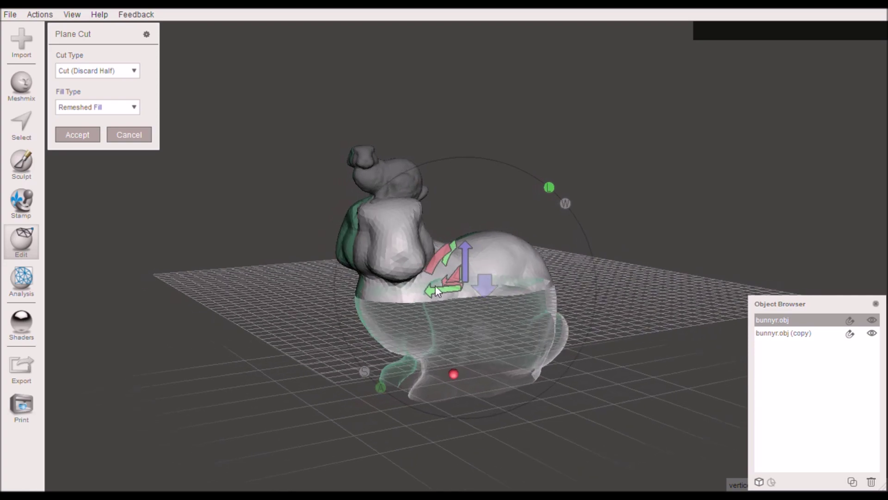
mouse_move(435, 285)
right_down()
mouse_move(489, 292)
mouse_move(471, 335)
mouse_move(438, 275)
right_up()
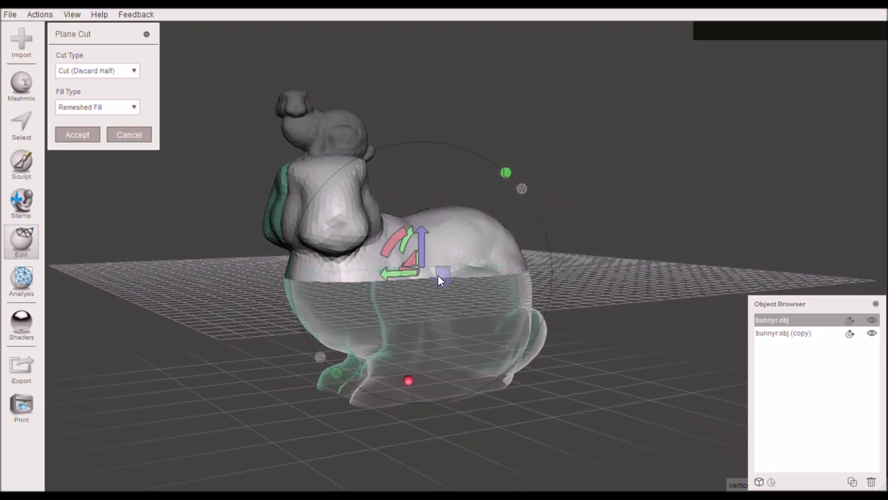
drag(421, 234, 432, 324)
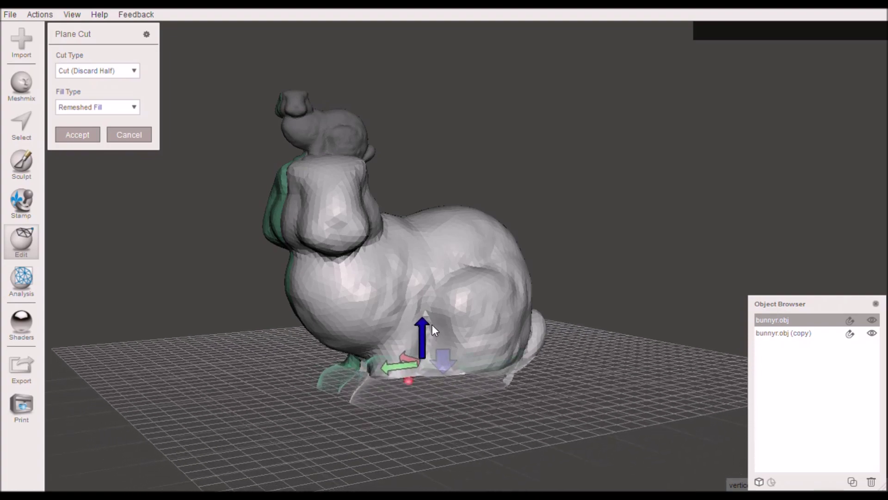
right_drag(433, 324, 462, 363)
scroll(421, 337, up, 3)
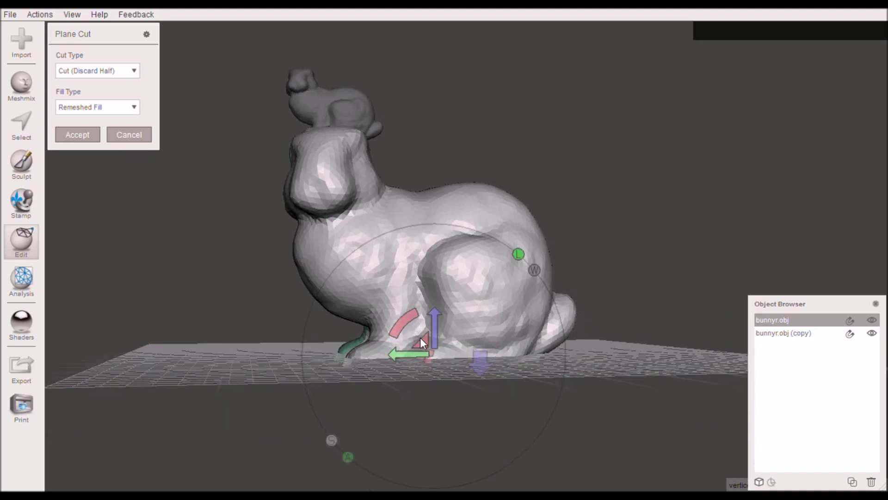
scroll(450, 334, up, 2)
right_drag(513, 420, 397, 268)
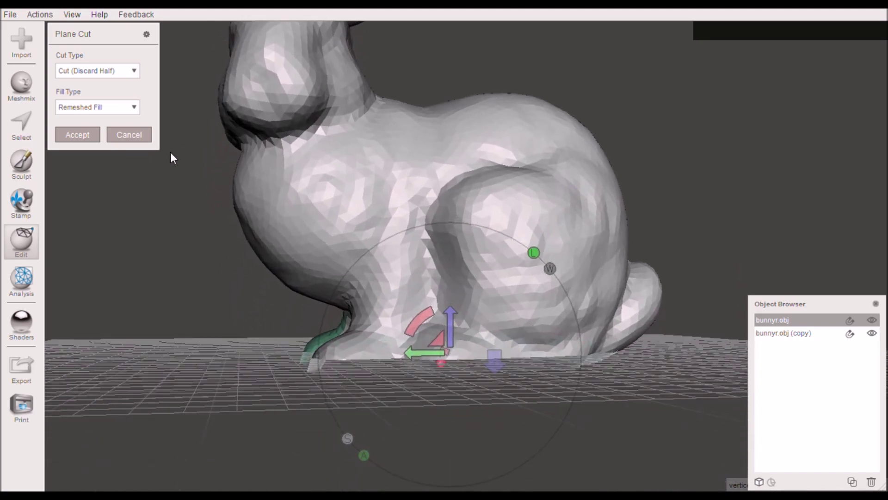
click(77, 134)
right_drag(421, 403, 245, 247)
scroll(582, 401, down, 3)
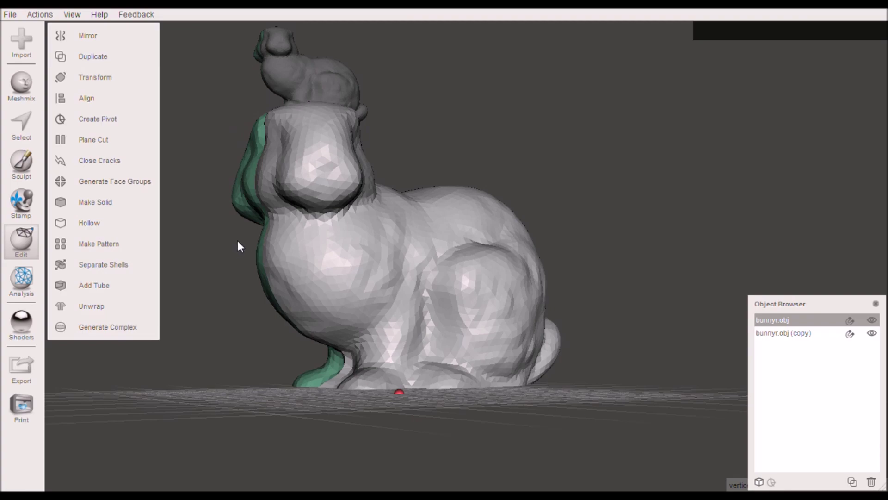
Make a second Plane Cut with the plane tilted under the bunny and accept it
key(c)
right_drag(289, 243, 381, 355)
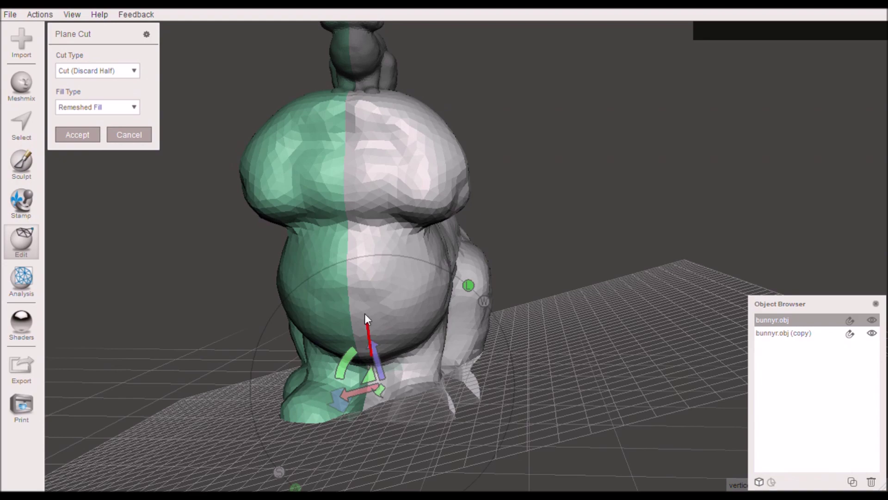
right_drag(358, 297, 367, 334)
drag(394, 309, 356, 273)
click(85, 135)
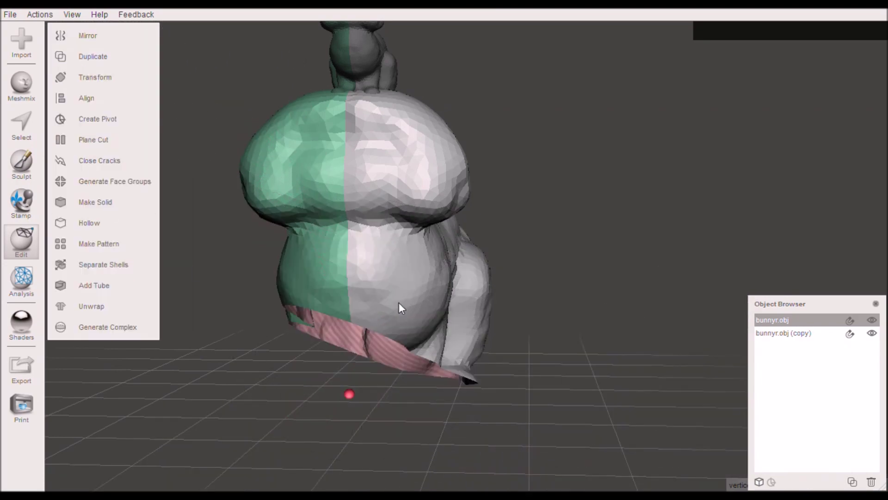
right_drag(399, 304, 430, 359)
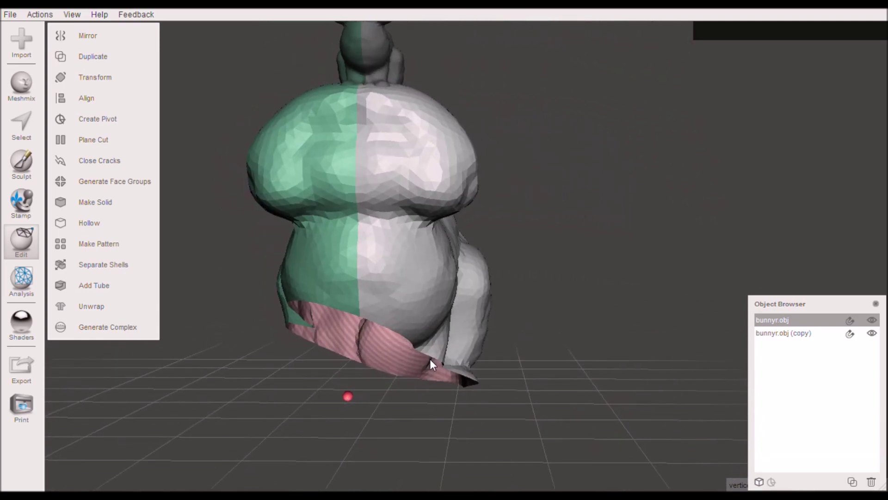
scroll(429, 359, down, 5)
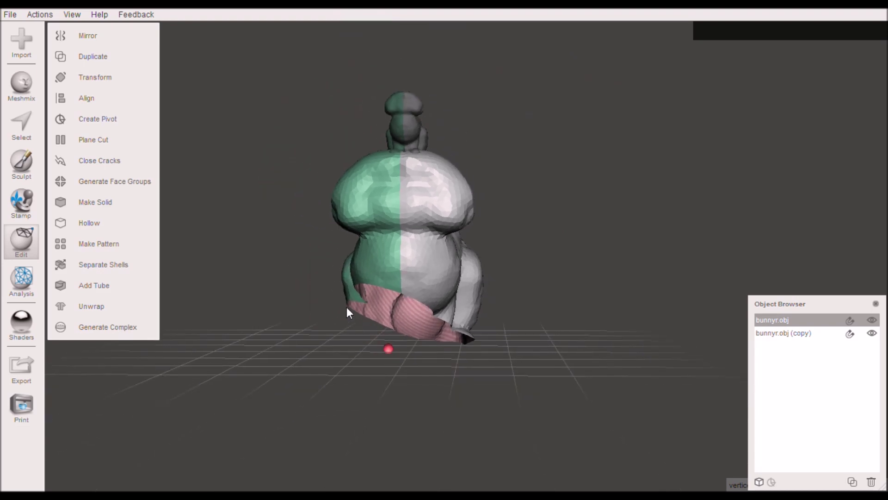
right_drag(348, 311, 378, 346)
Start another Plane Cut and cancel it without changes
key(c)
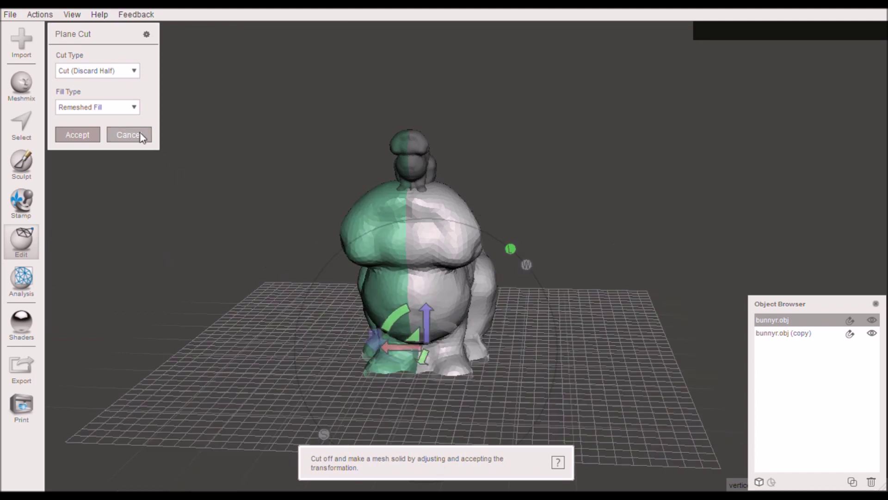
click(134, 135)
right_drag(431, 293, 421, 371)
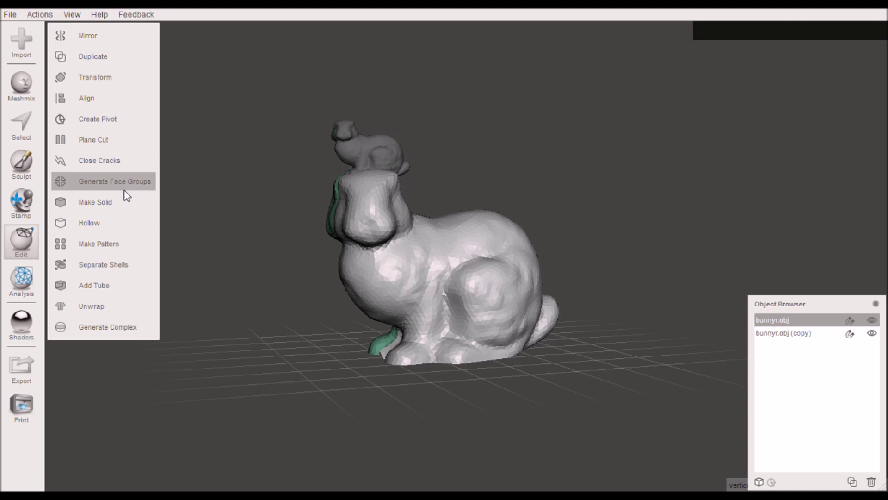
Run the Inspector and Flat Fill the hole in the bunny's base
click(21, 279)
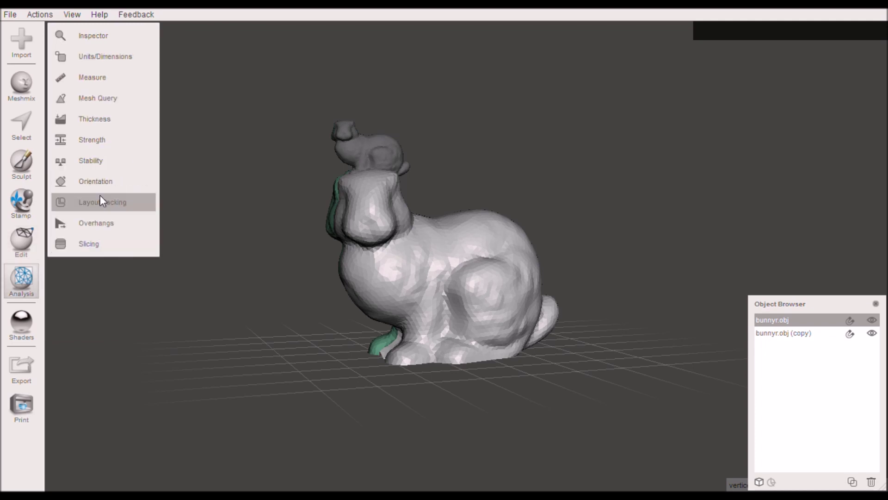
click(134, 35)
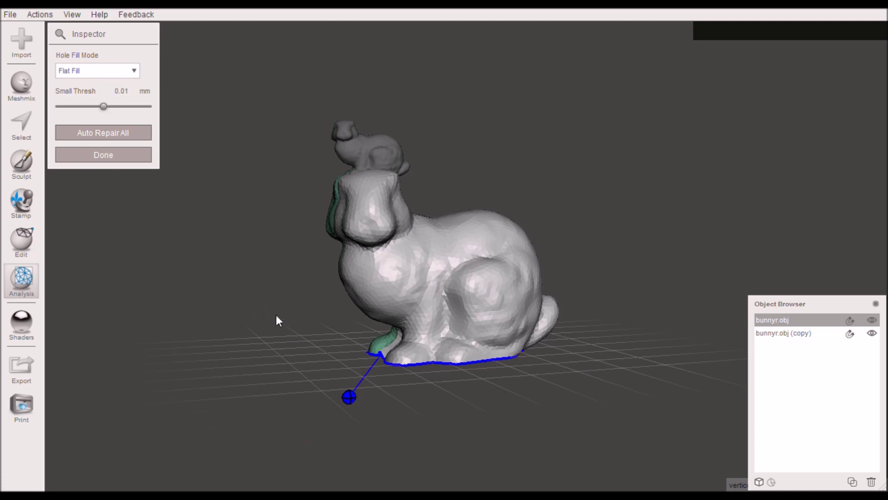
right_drag(279, 320, 359, 317)
mouse_move(400, 361)
right_down()
mouse_move(443, 353)
mouse_move(439, 362)
mouse_move(427, 273)
mouse_move(401, 326)
mouse_move(451, 350)
mouse_move(508, 339)
mouse_move(527, 303)
mouse_move(512, 299)
mouse_move(404, 356)
right_up()
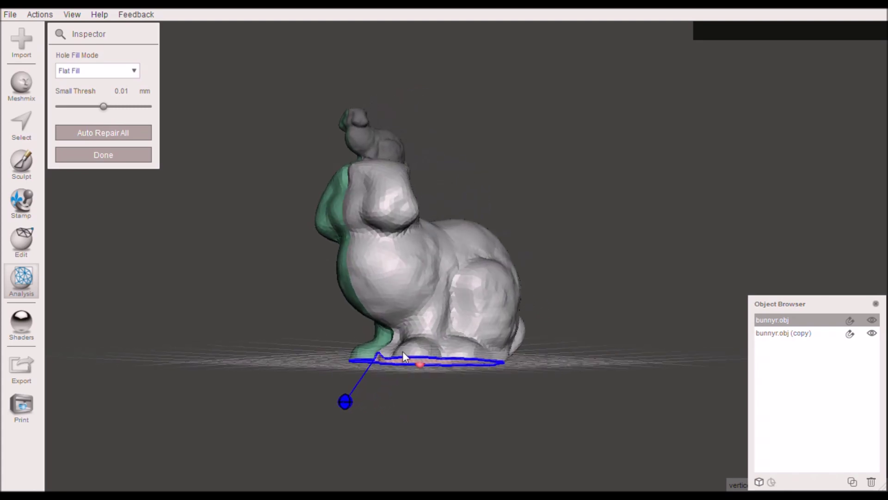
click(346, 402)
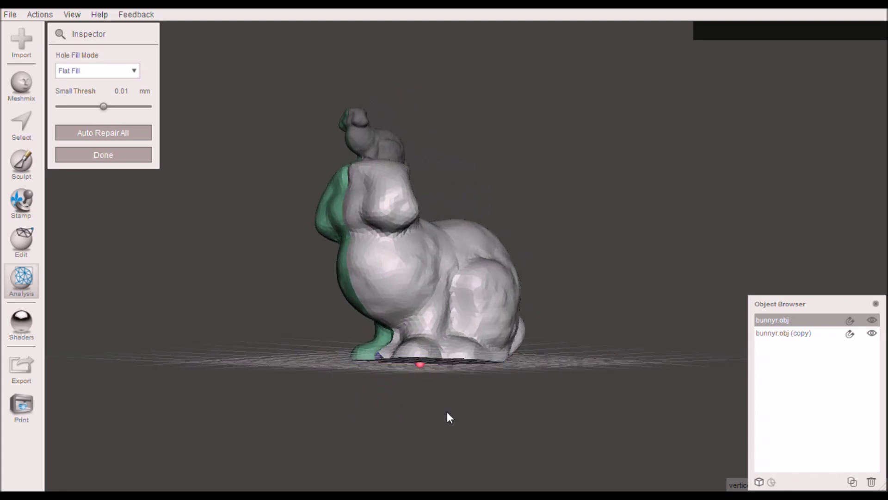
right_drag(449, 416, 420, 291)
Auto Repair All remaining mesh defects and finish the inspection with Done
right_drag(454, 341, 544, 306)
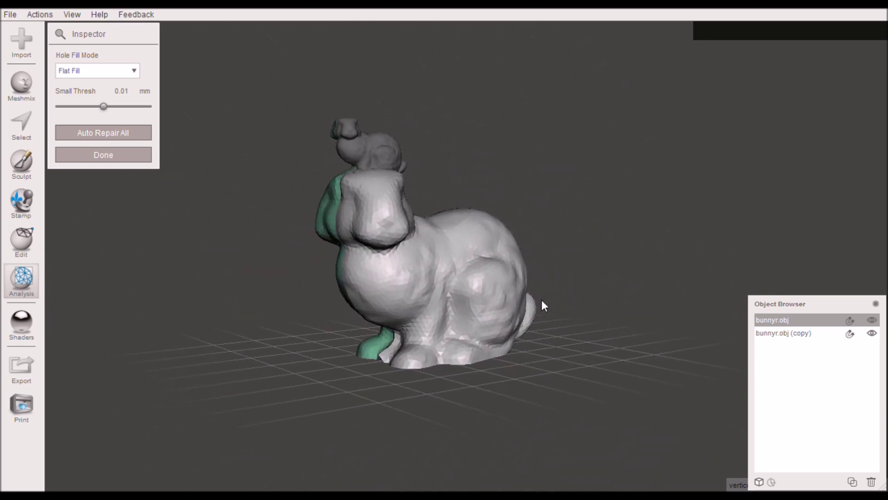
click(120, 137)
right_drag(271, 156, 231, 218)
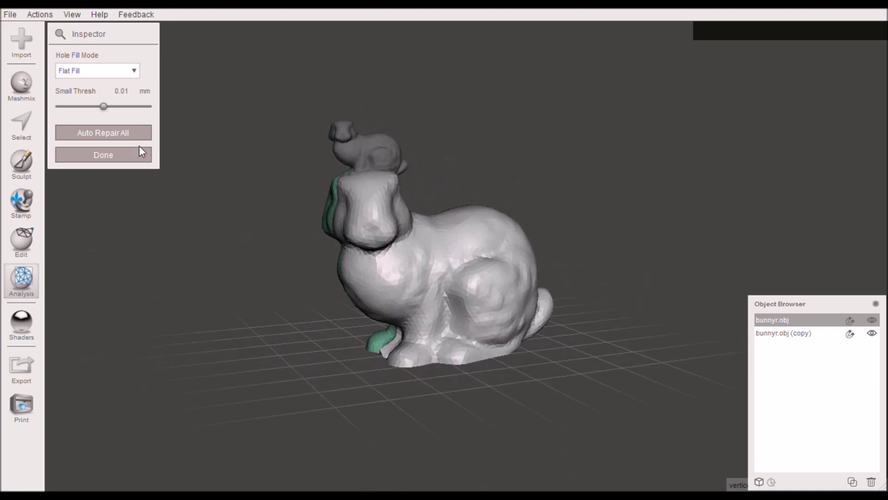
click(107, 156)
right_drag(306, 207, 402, 216)
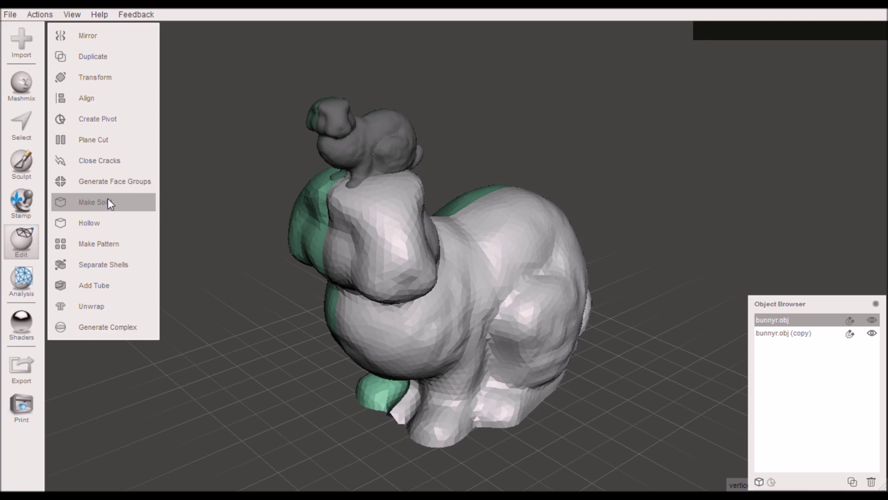
Hide bunnyr.obj (copy) via its eye icon and orbit around the original bunny
click(872, 334)
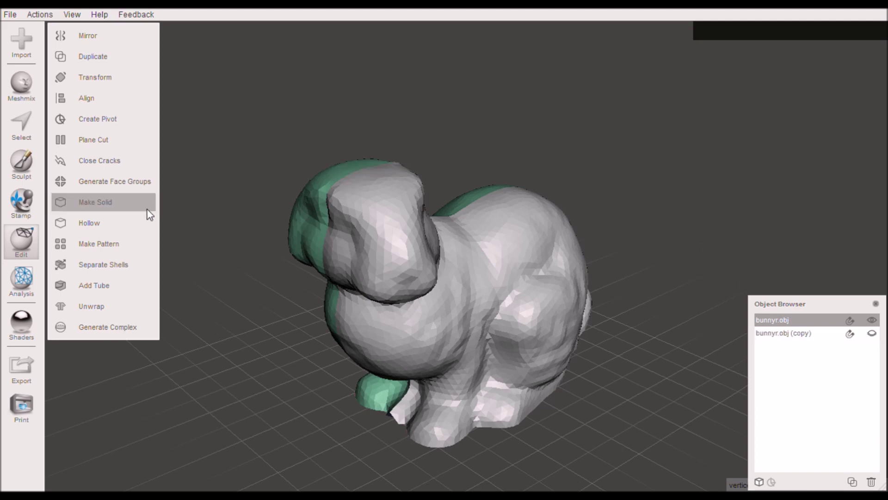
mouse_move(417, 277)
right_down()
mouse_move(307, 286)
mouse_move(218, 232)
mouse_move(363, 264)
mouse_move(422, 255)
mouse_move(549, 263)
mouse_move(660, 257)
mouse_move(694, 228)
mouse_move(562, 202)
mouse_move(441, 265)
mouse_move(464, 306)
mouse_move(421, 156)
mouse_move(400, 263)
mouse_move(354, 306)
mouse_move(563, 331)
mouse_move(445, 330)
mouse_move(337, 311)
mouse_move(382, 162)
mouse_move(573, 214)
mouse_move(411, 270)
right_up()
right_drag(568, 303, 442, 267)
Brush-select patches of faces on the bunny's side, head and body
click(23, 125)
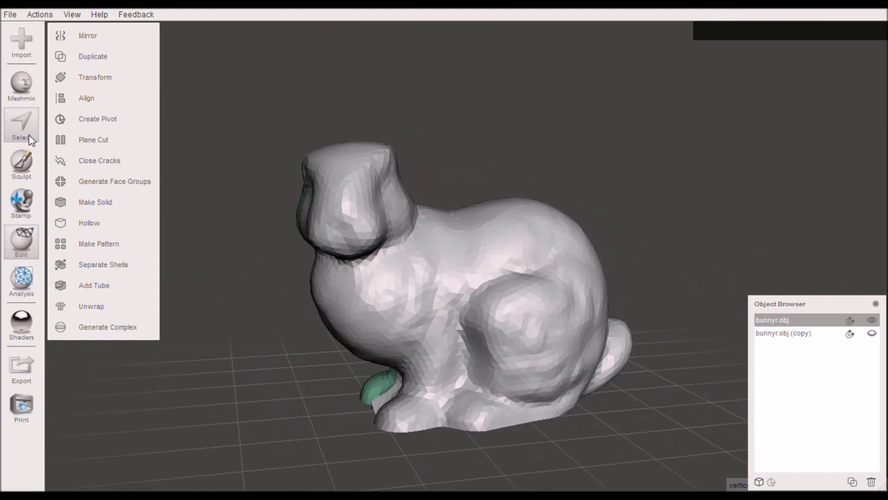
mouse_move(497, 294)
mouse_down()
mouse_move(478, 283)
mouse_move(535, 254)
mouse_up()
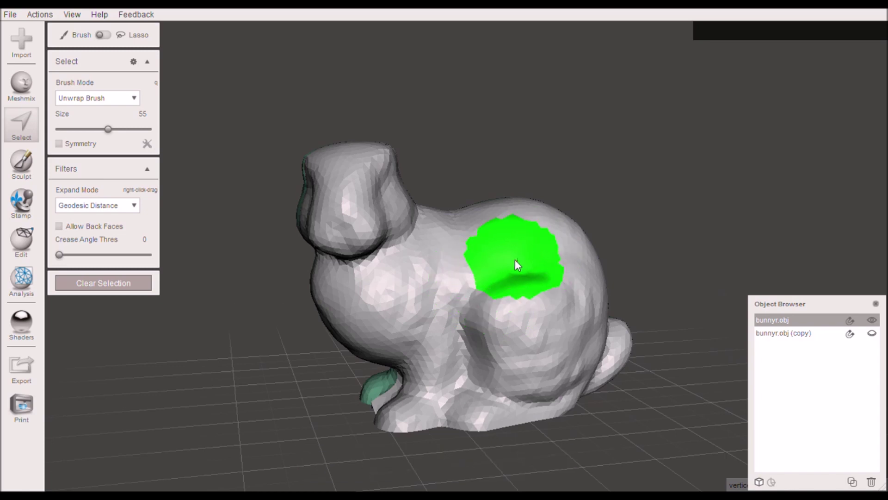
right_drag(515, 260, 581, 211)
mouse_move(465, 184)
right_down()
mouse_move(504, 218)
mouse_move(549, 236)
right_up()
mouse_move(385, 172)
right_down()
mouse_move(376, 201)
mouse_move(317, 234)
mouse_move(341, 204)
right_up()
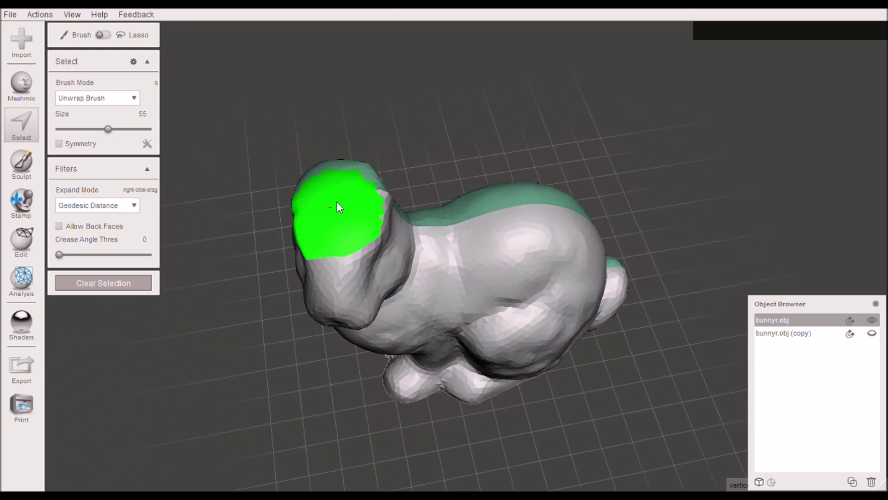
click(379, 204)
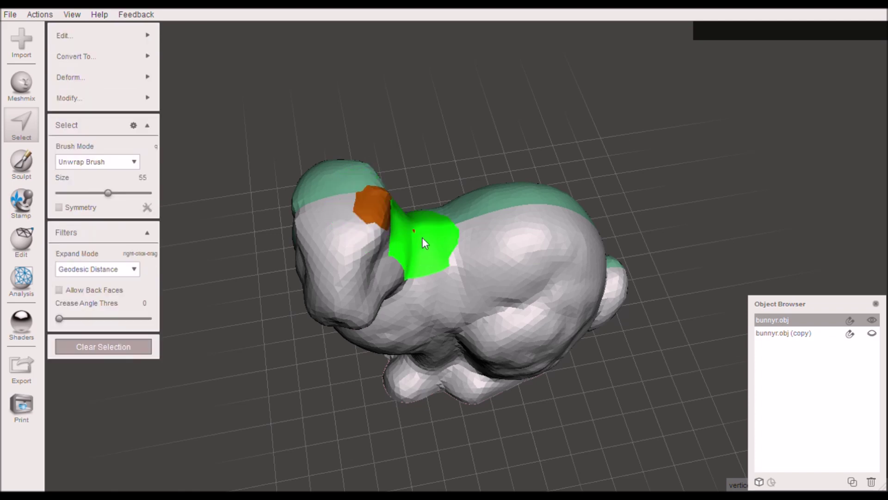
alt+drag(468, 264, 498, 249)
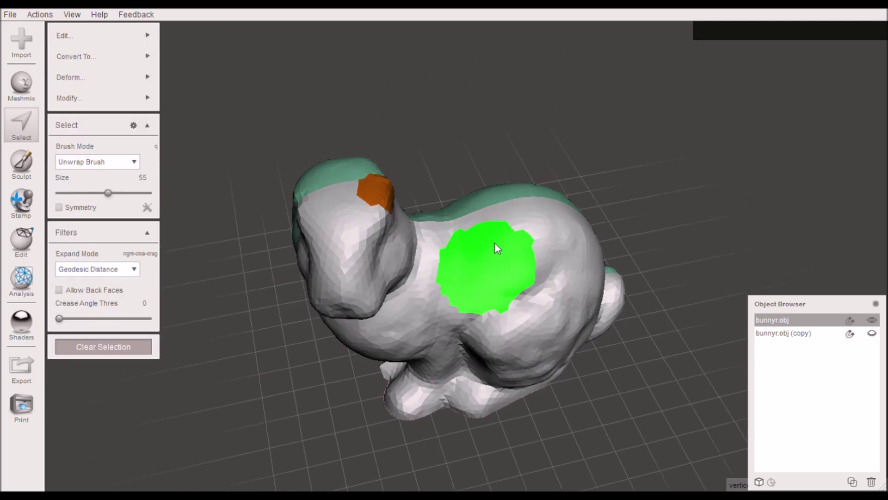
click(490, 287)
mouse_move(329, 323)
alt+mouse_down()
mouse_move(558, 279)
mouse_move(421, 312)
mouse_move(482, 267)
alt+mouse_up()
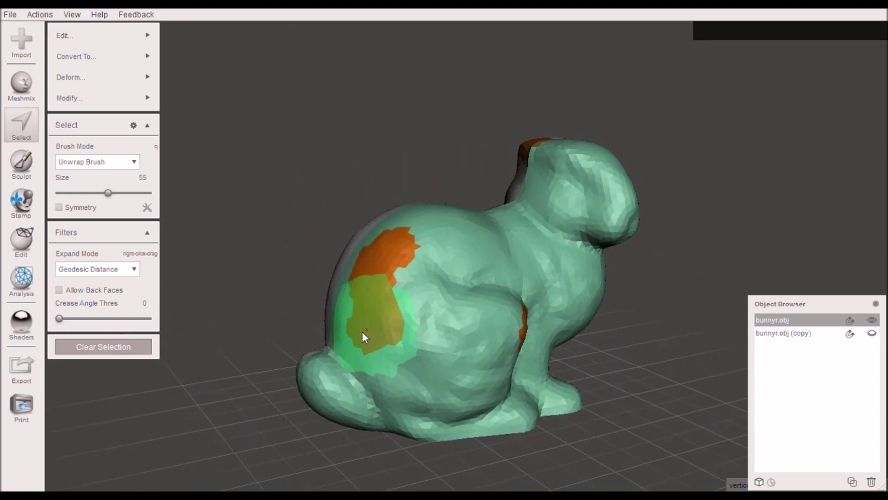
Delete the selected patches, leaving open holes in the bunny's surface
key(Delete)
mouse_move(631, 322)
alt+mouse_down()
mouse_move(482, 313)
mouse_move(491, 352)
mouse_move(615, 373)
mouse_move(516, 436)
mouse_move(384, 377)
mouse_move(273, 361)
mouse_move(501, 352)
mouse_move(393, 369)
mouse_move(540, 371)
mouse_move(454, 393)
mouse_move(517, 370)
mouse_move(439, 370)
mouse_move(462, 360)
mouse_move(398, 386)
mouse_move(524, 270)
mouse_move(505, 298)
mouse_move(439, 279)
mouse_move(452, 274)
mouse_move(428, 278)
mouse_move(485, 301)
mouse_move(409, 331)
mouse_move(307, 329)
mouse_move(257, 243)
mouse_move(442, 301)
mouse_move(453, 273)
alt+mouse_up()
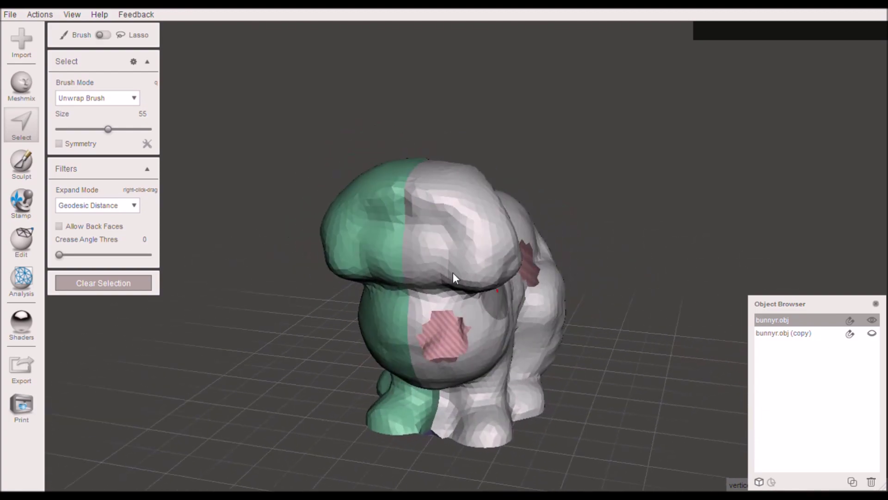
click(12, 235)
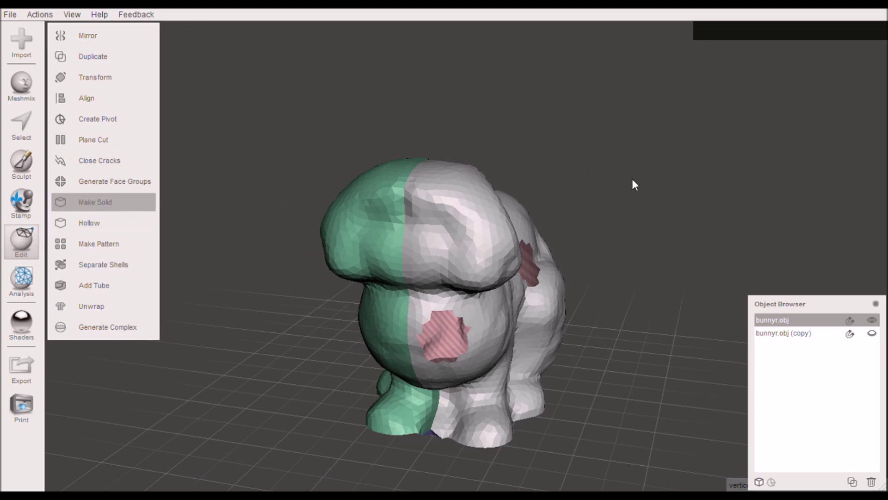
Preview the solid bunny with the Blocky and then the Accurate solid types
alt+drag(696, 197, 596, 202)
alt+drag(441, 162, 329, 118)
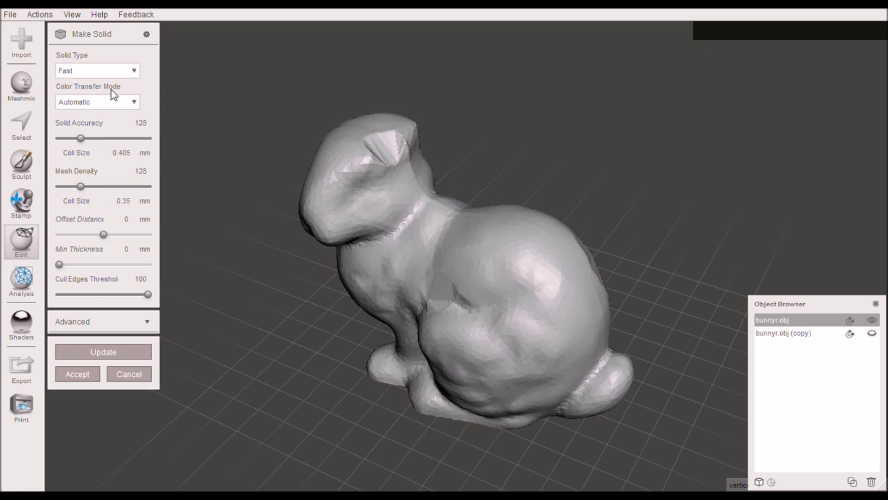
click(137, 71)
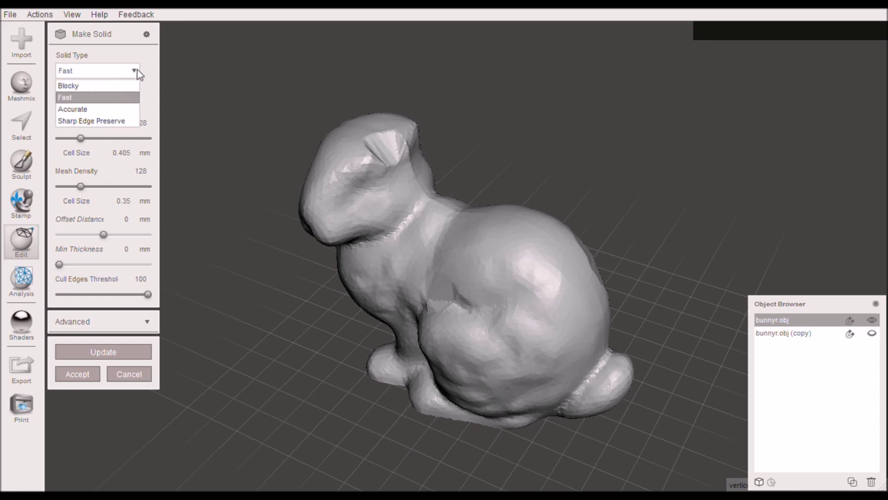
click(116, 86)
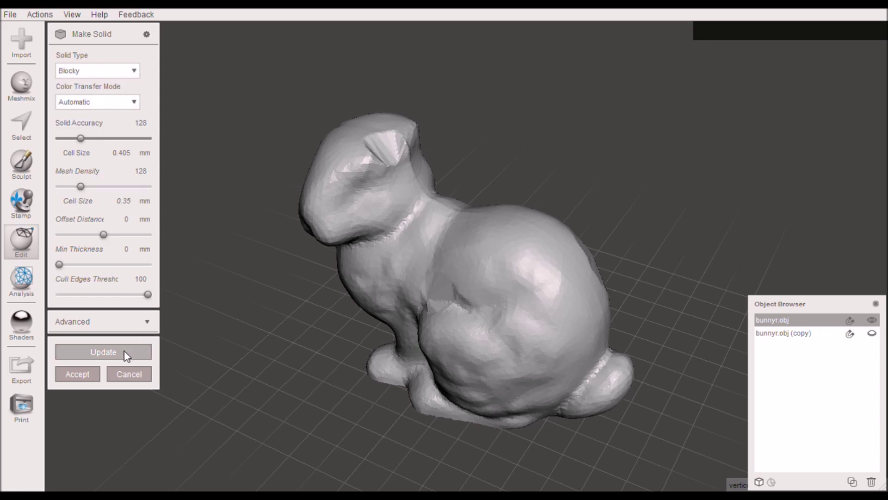
alt+drag(254, 185, 290, 242)
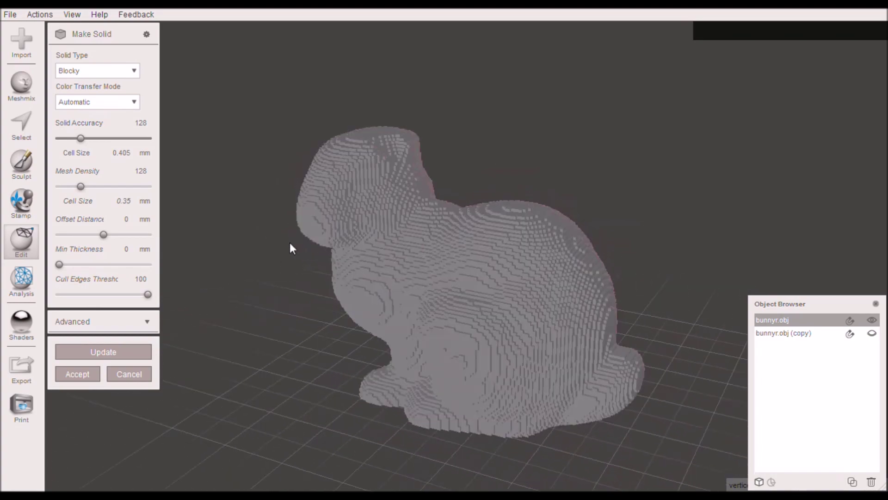
alt+drag(418, 244, 472, 262)
click(131, 73)
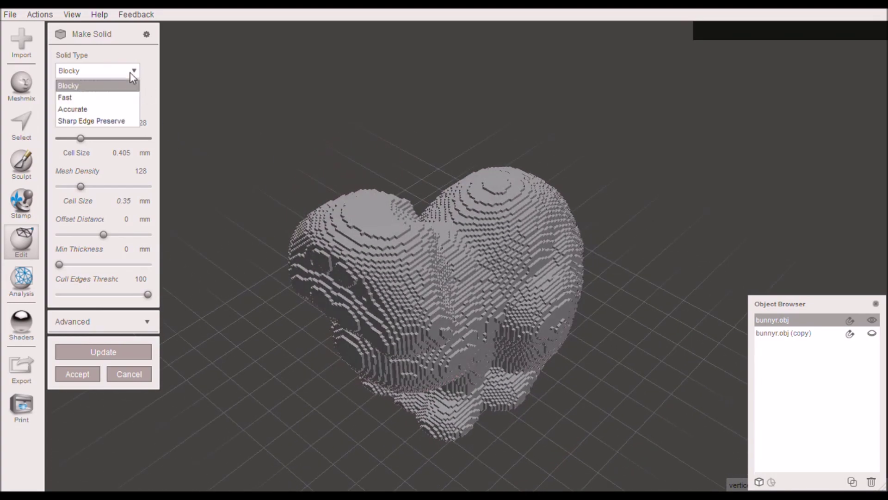
click(93, 111)
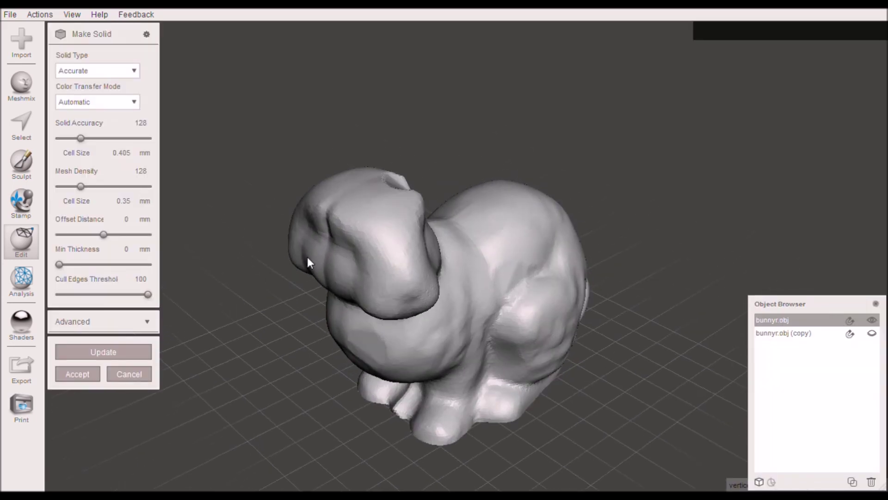
right_drag(300, 241, 333, 281)
Switch the solid type to Sharp Edge Preserve and recompute the preview
click(130, 73)
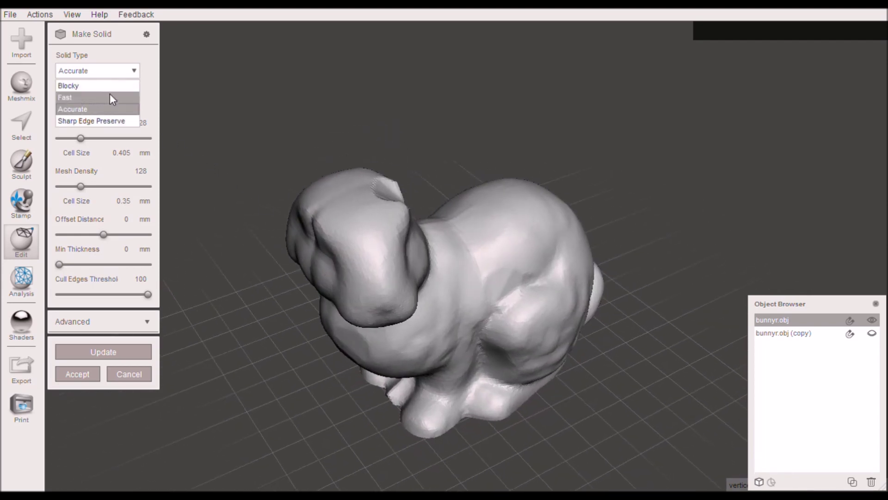
click(112, 121)
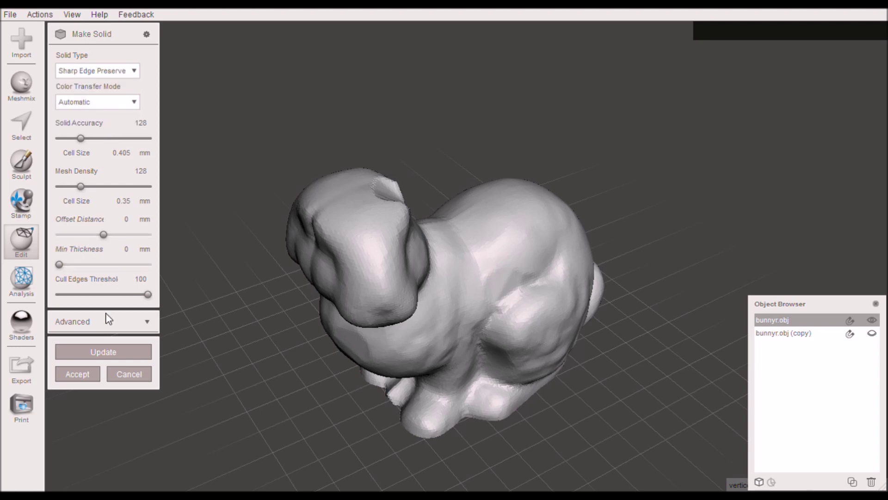
click(102, 357)
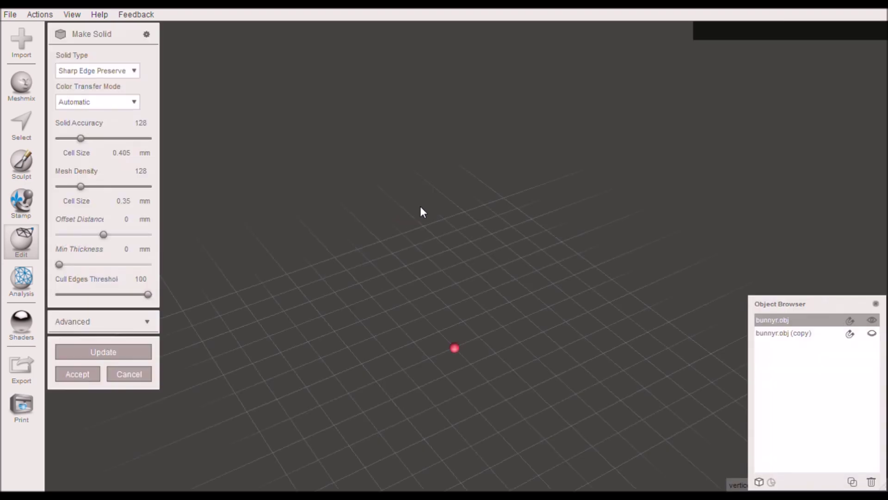
scroll(332, 282, up, 10)
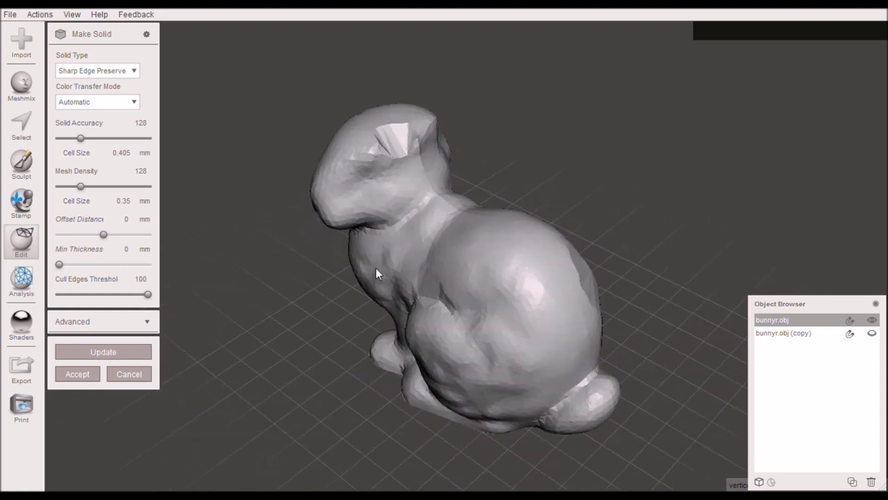
scroll(265, 258, down, 3)
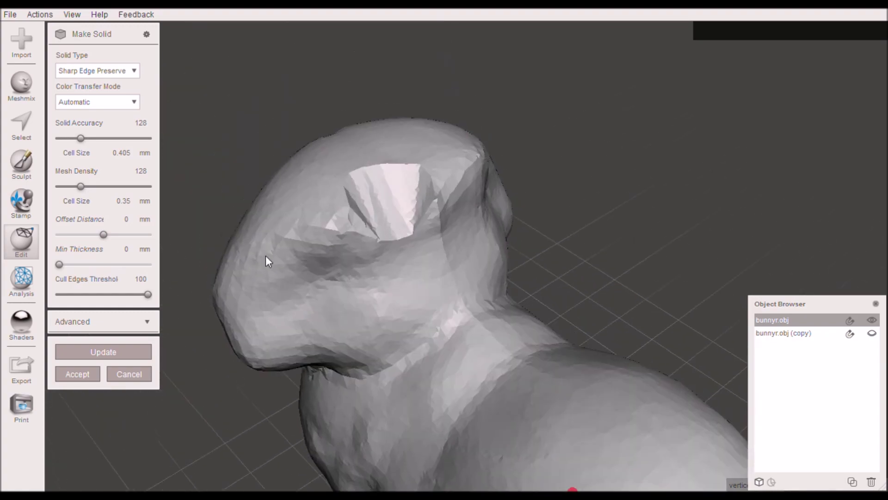
scroll(214, 258, up, 10)
scroll(482, 283, up, 5)
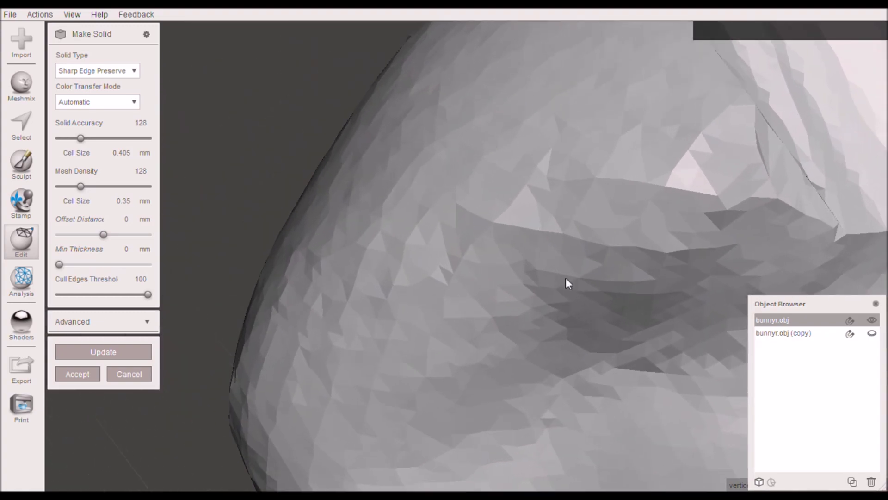
scroll(526, 164, up, 3)
scroll(592, 111, down, 5)
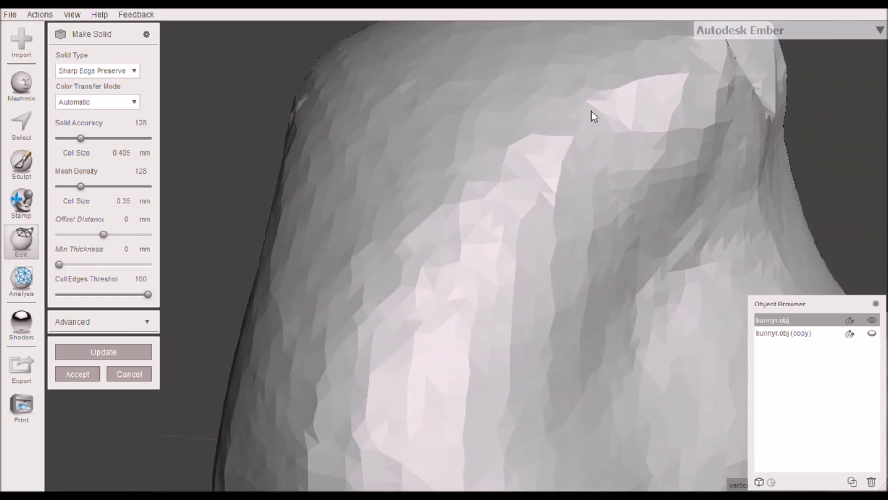
scroll(513, 227, up, 5)
scroll(448, 242, down, 5)
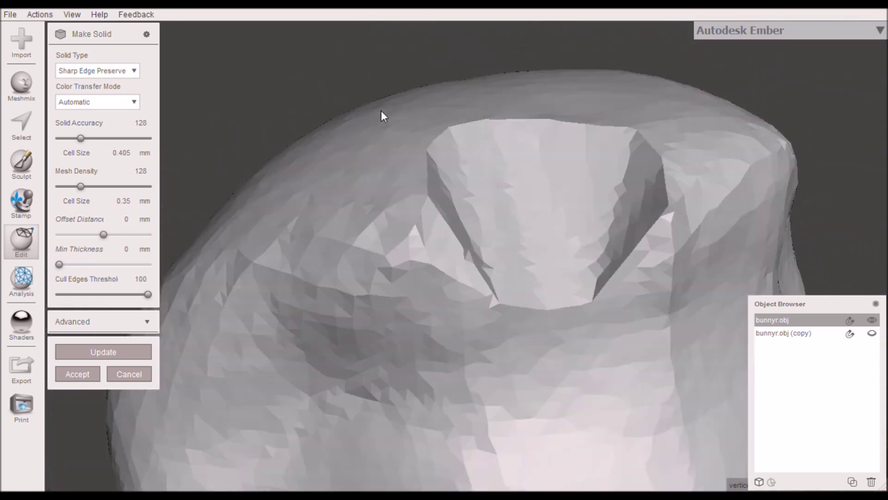
right_drag(381, 110, 487, 194)
right_drag(495, 144, 536, 190)
scroll(537, 194, down, 10)
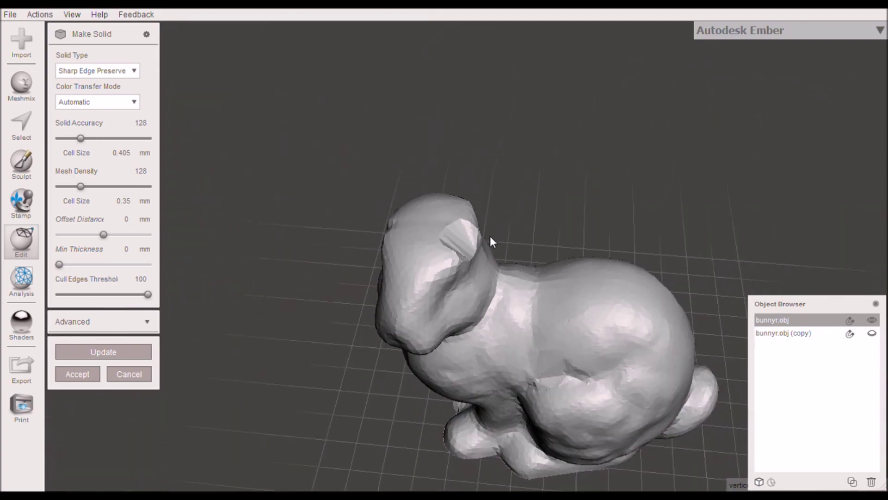
right_drag(492, 239, 348, 206)
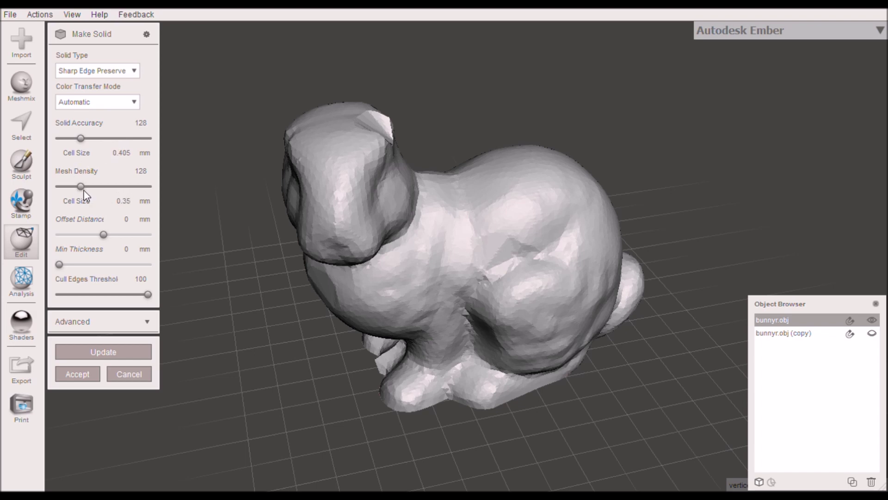
right_drag(284, 276, 425, 261)
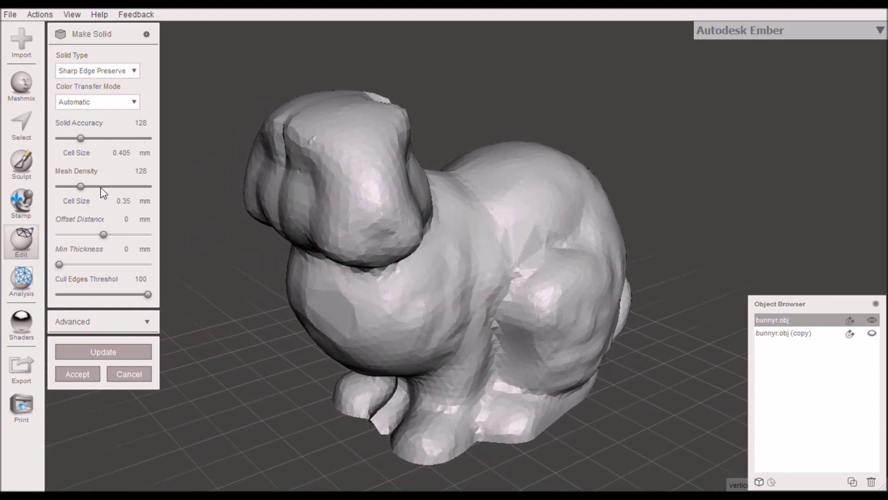
right_drag(227, 340, 275, 350)
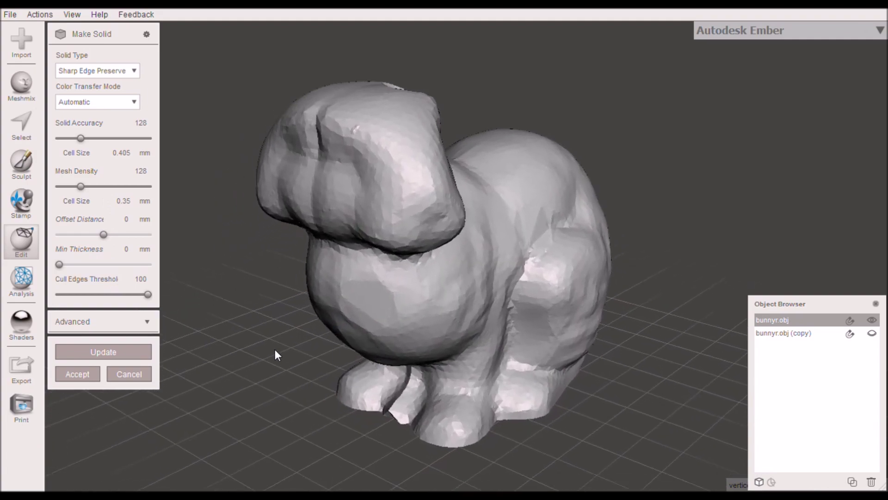
Accept the solid and show the original bunny and its copy alongside it for comparison
click(90, 371)
right_drag(293, 352, 600, 354)
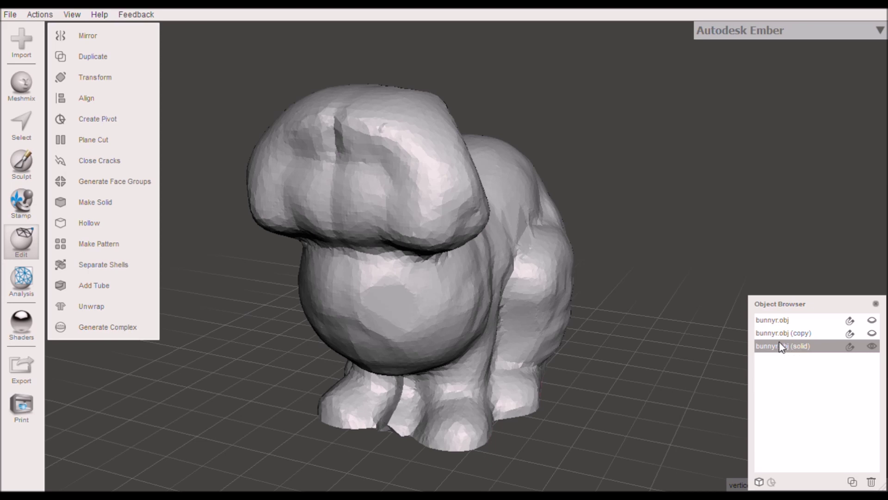
ctrl+click(769, 321)
right_drag(694, 340, 496, 363)
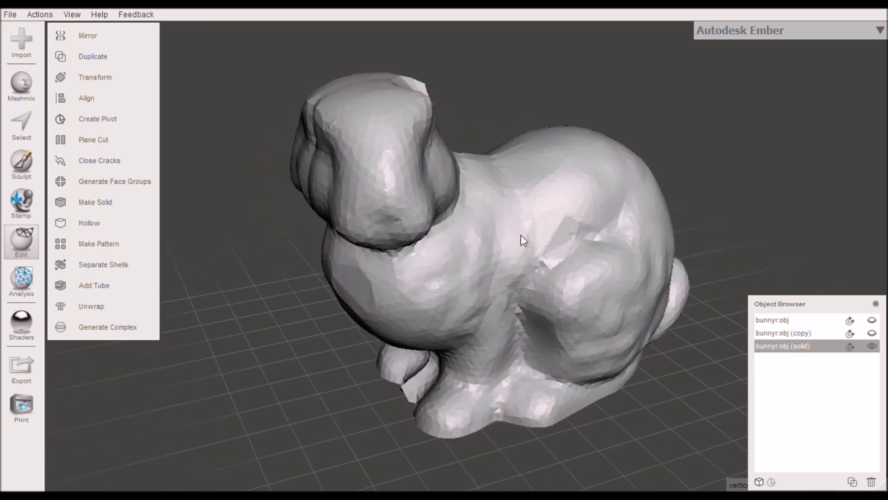
click(873, 347)
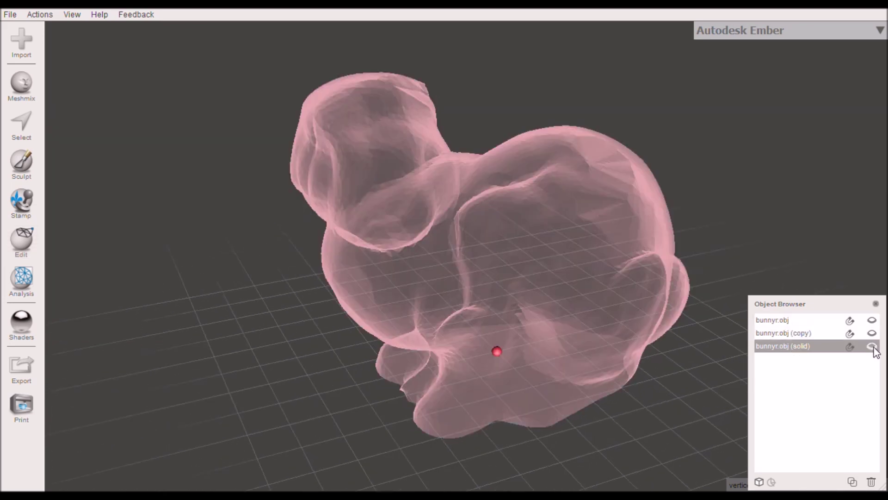
click(873, 347)
click(872, 320)
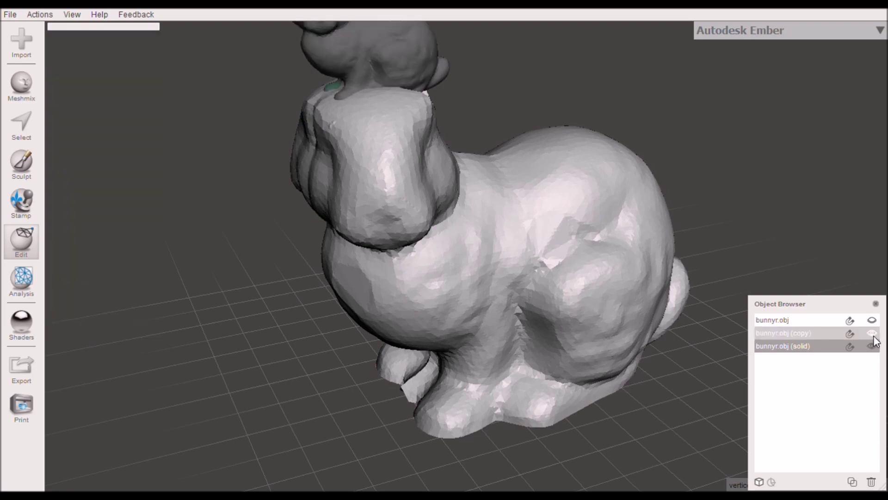
click(872, 332)
right_drag(517, 238, 490, 263)
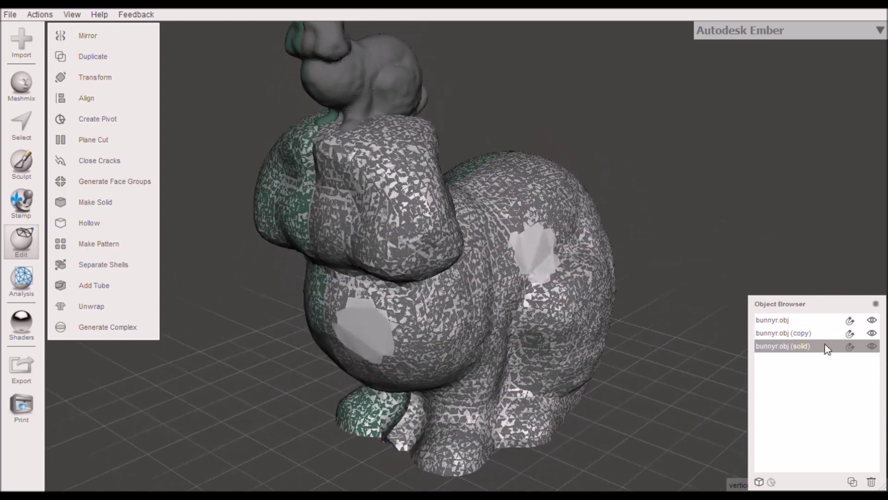
Hide the copy and original, leaving only bunnyr.obj (solid) visible and selected
click(872, 346)
click(872, 332)
click(771, 322)
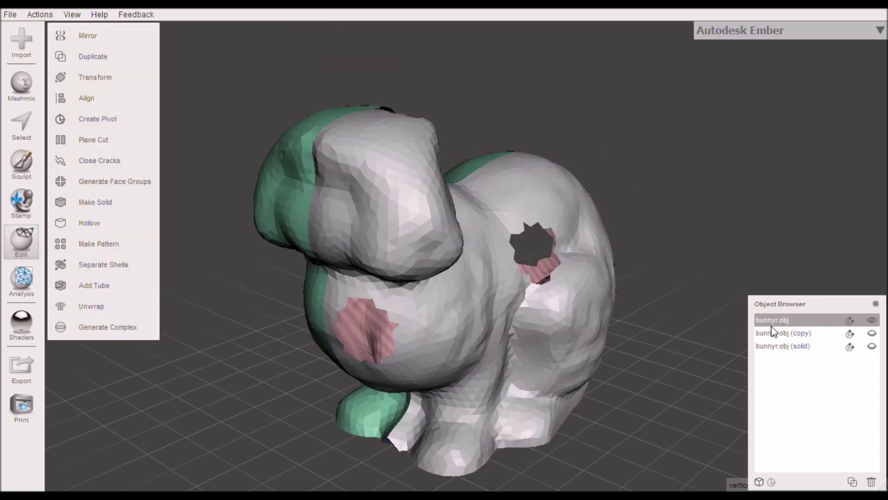
right_drag(614, 375, 576, 356)
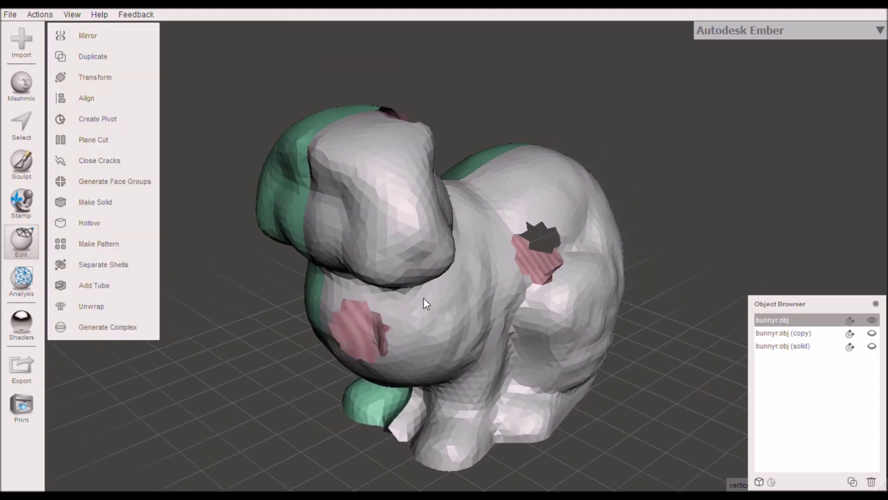
click(873, 322)
click(531, 317)
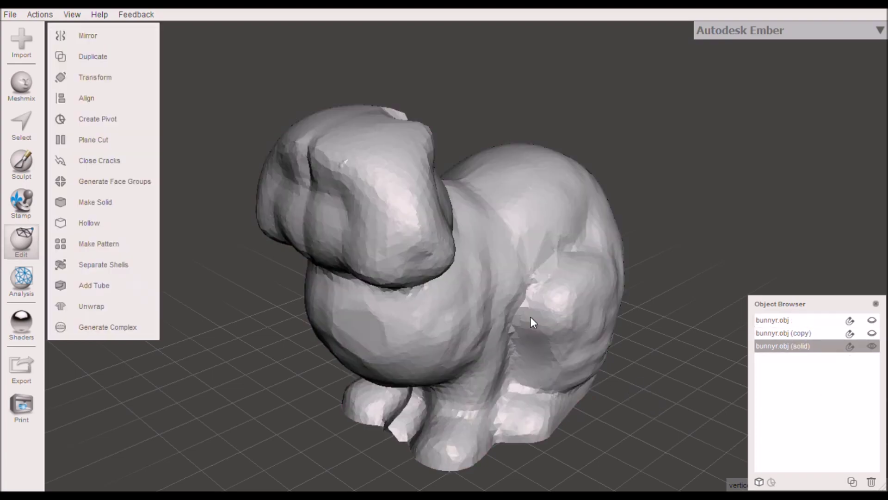
right_drag(584, 349, 602, 354)
middle_drag(419, 332, 389, 304)
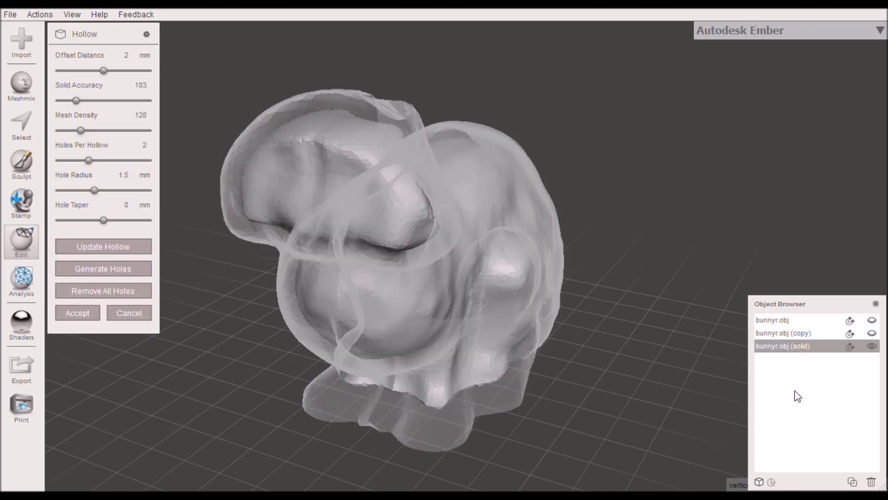
Orbit the bunny to inspect the 3.33 mm hollow shell from the sides and base
right_drag(675, 388, 177, 129)
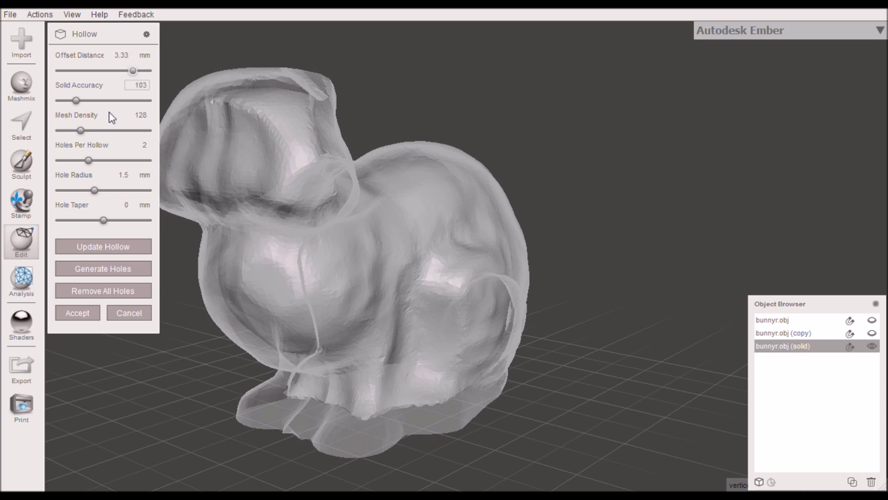
right_drag(346, 262, 298, 262)
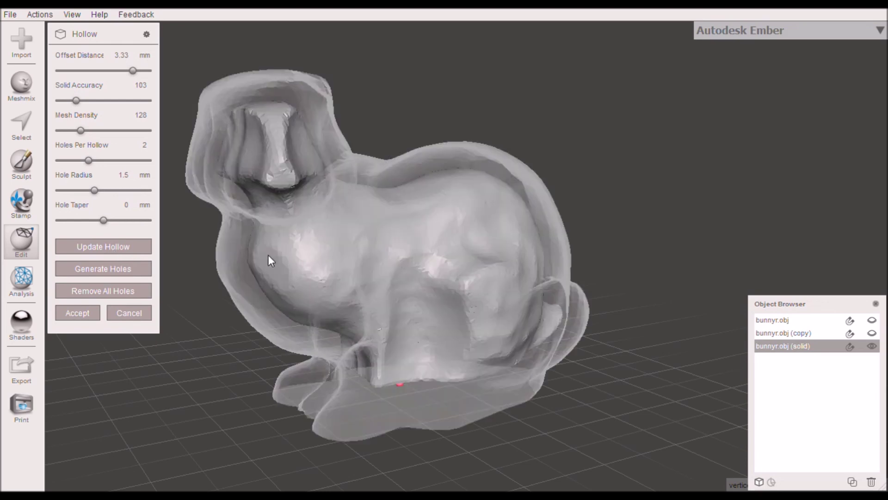
right_drag(287, 286, 259, 308)
right_drag(262, 143, 279, 277)
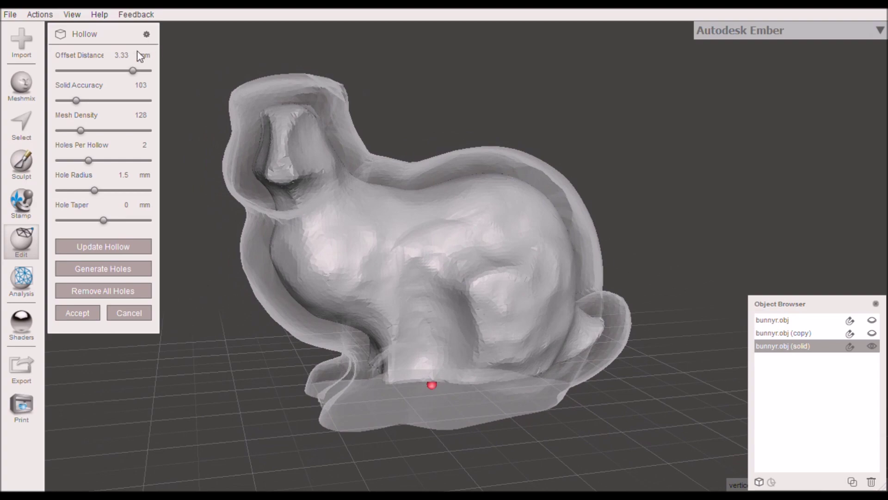
right_drag(317, 313, 382, 285)
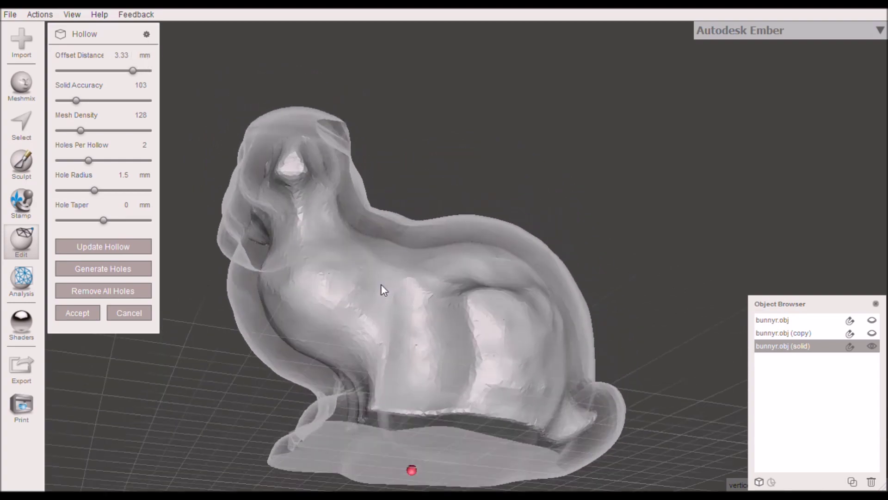
right_drag(276, 335, 295, 235)
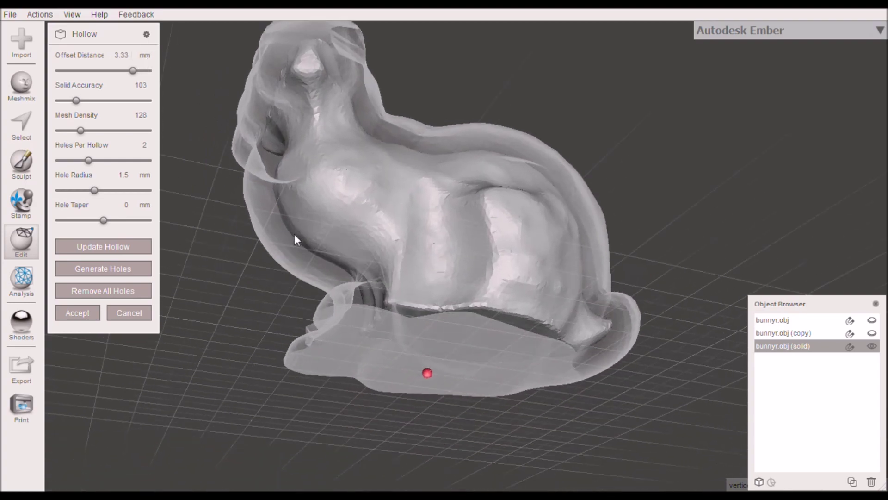
Generate two drain holes in the base, widen them to 3 mm radius, and accept the hollow
click(116, 271)
right_drag(323, 309, 455, 262)
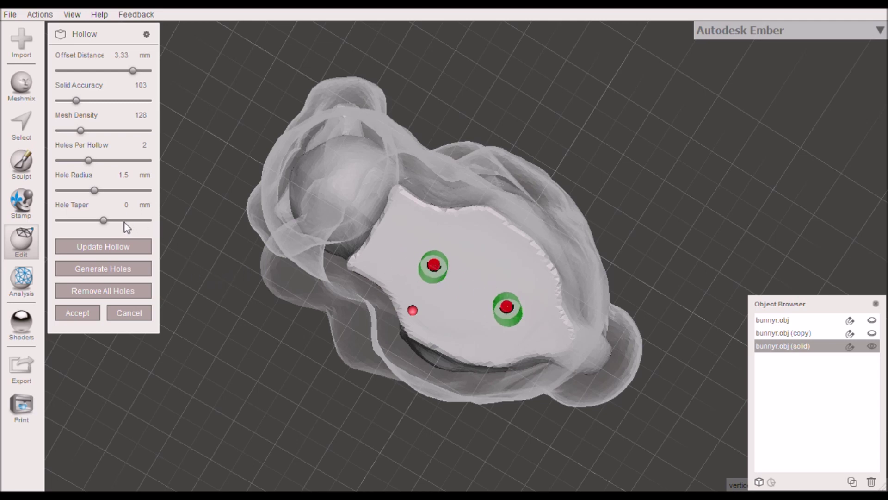
drag(126, 194, 167, 193)
right_drag(407, 251, 560, 286)
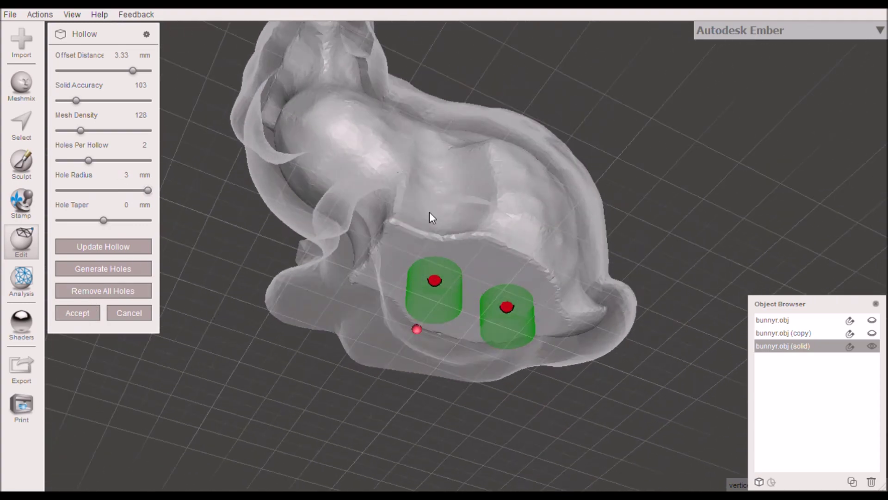
right_drag(430, 217, 296, 277)
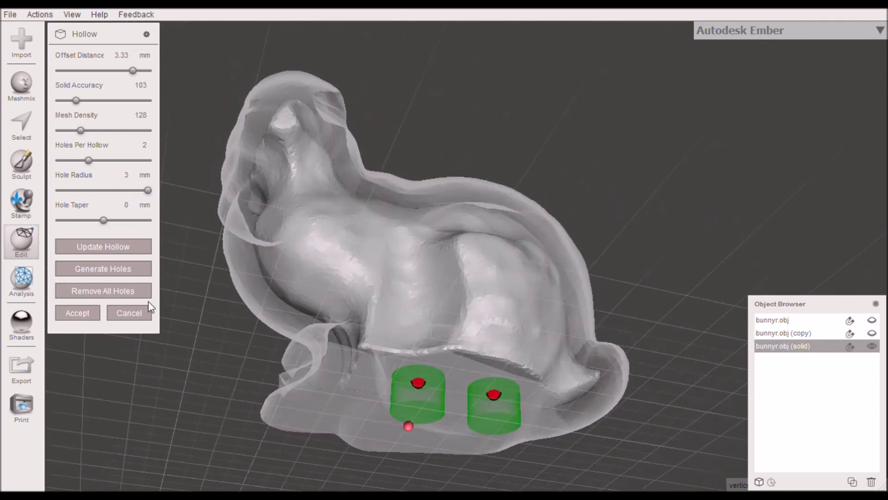
click(77, 314)
right_drag(323, 278, 455, 276)
scroll(413, 326, up, 5)
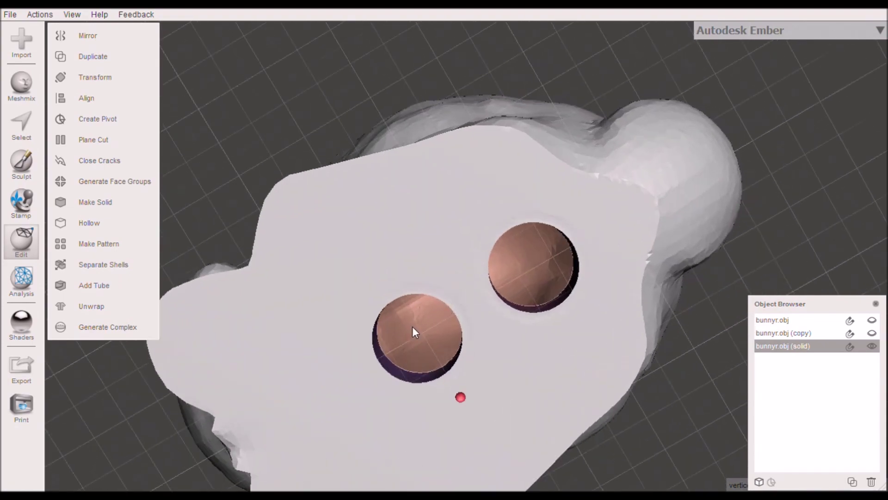
scroll(413, 348, down, 8)
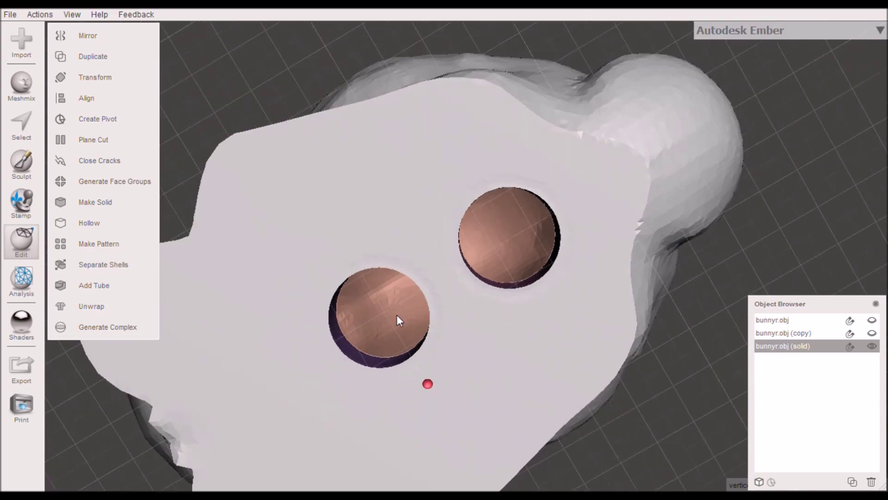
right_drag(404, 309, 489, 347)
right_drag(460, 290, 418, 346)
right_drag(483, 350, 447, 222)
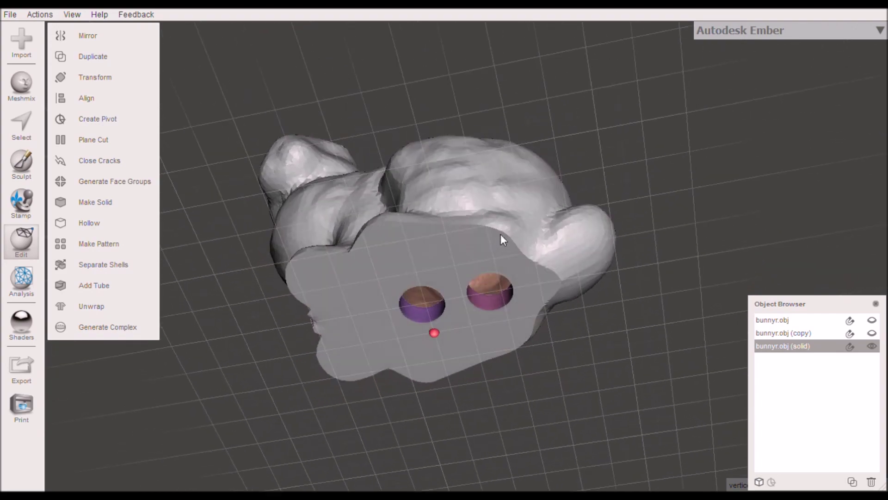
right_drag(504, 239, 483, 296)
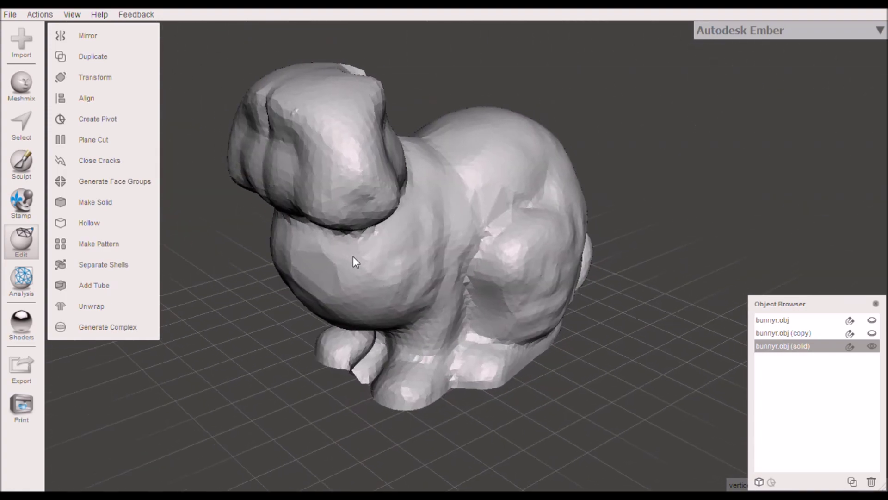